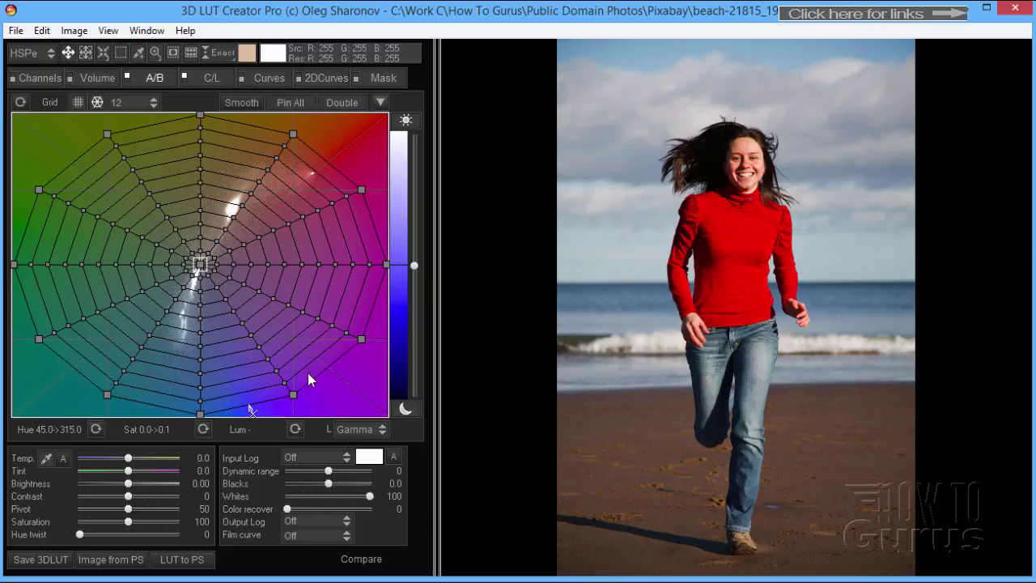
Step: Preview the luminance curves and rectangular grid, then return to the polar hue-saturation grid
click(270, 78)
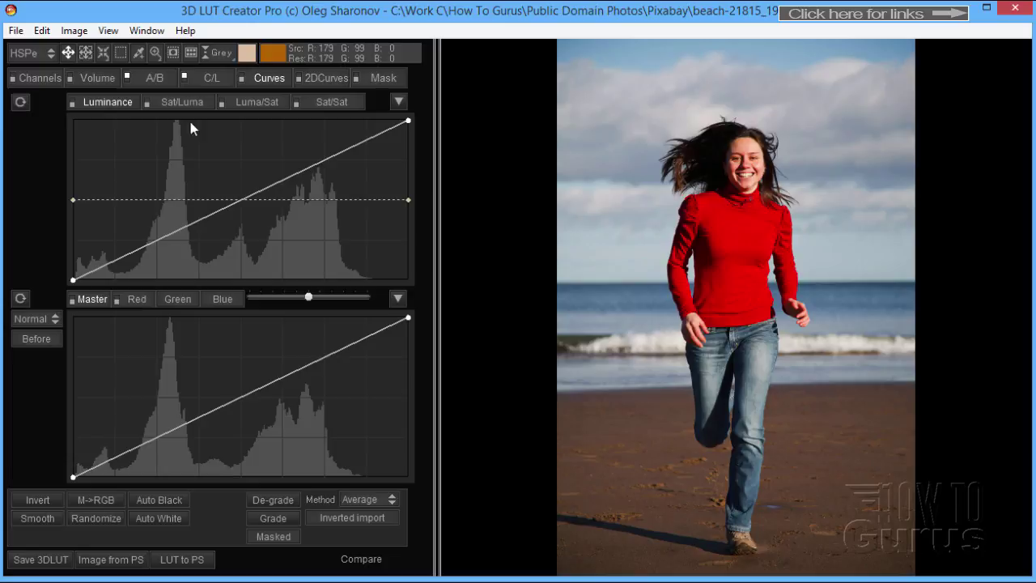
click(152, 80)
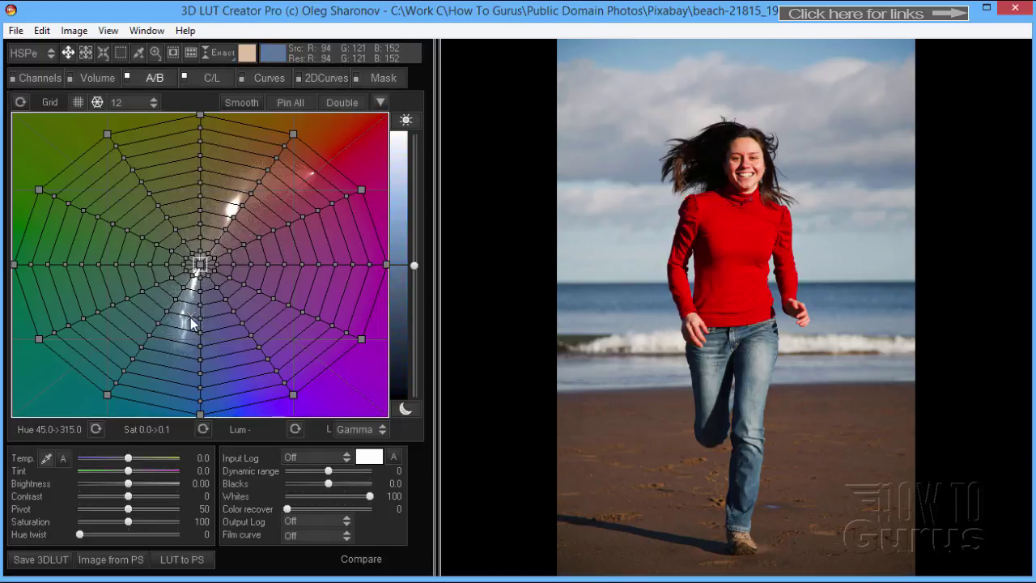
click(78, 102)
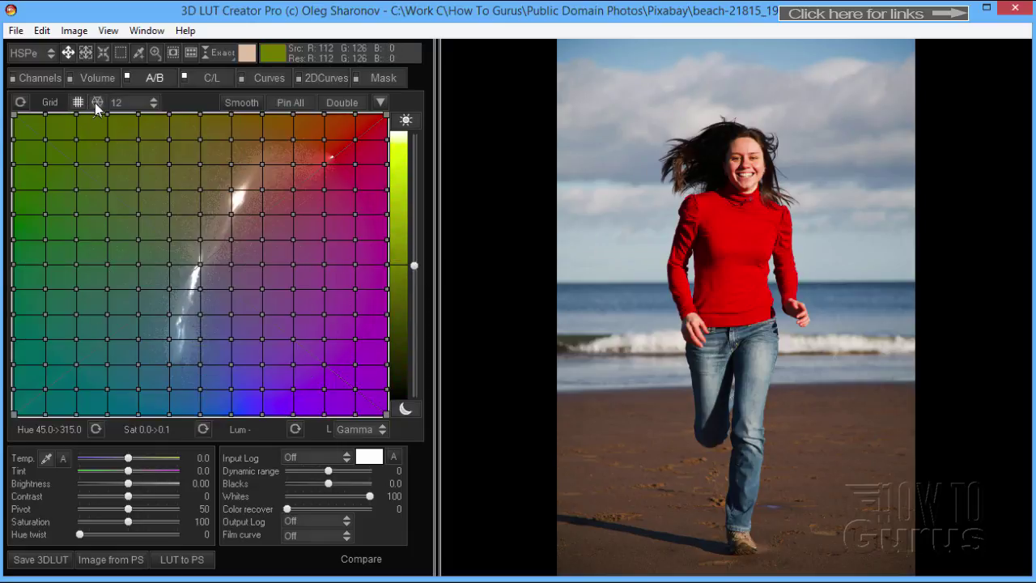
click(96, 102)
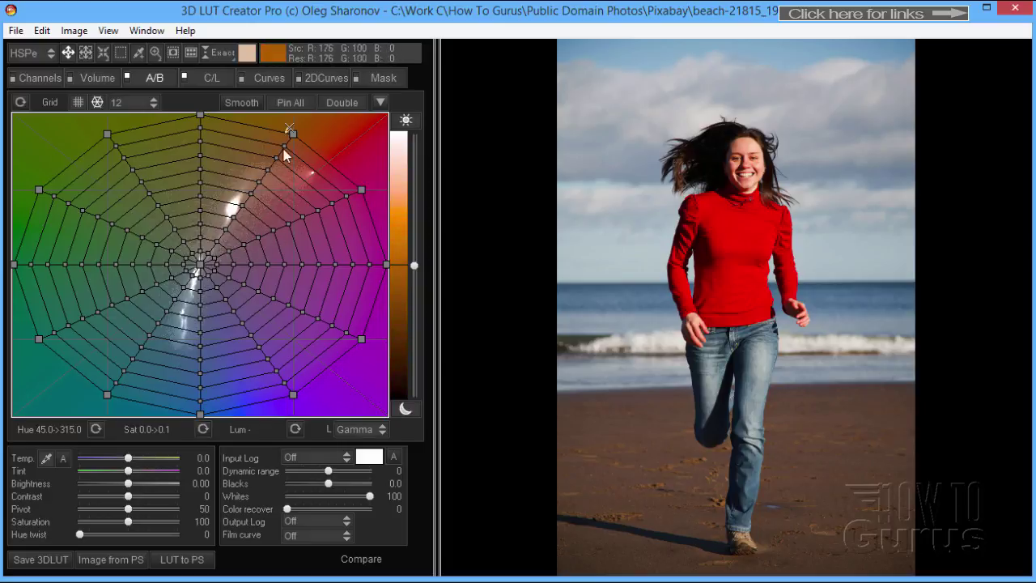
Step: Set the polar colour grid to 16 divisions, keeping Gamma as the luminance mode
click(125, 102)
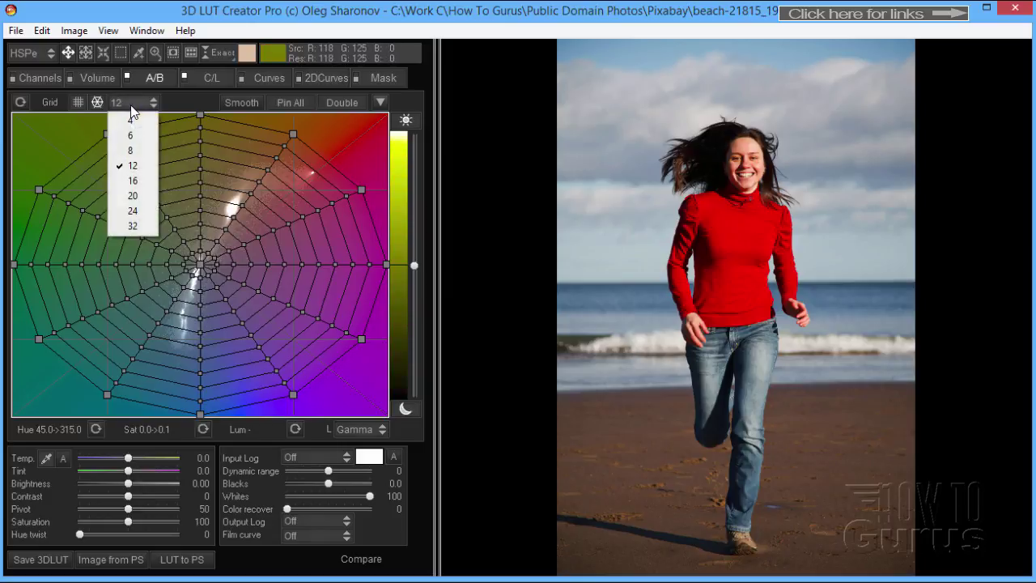
click(140, 180)
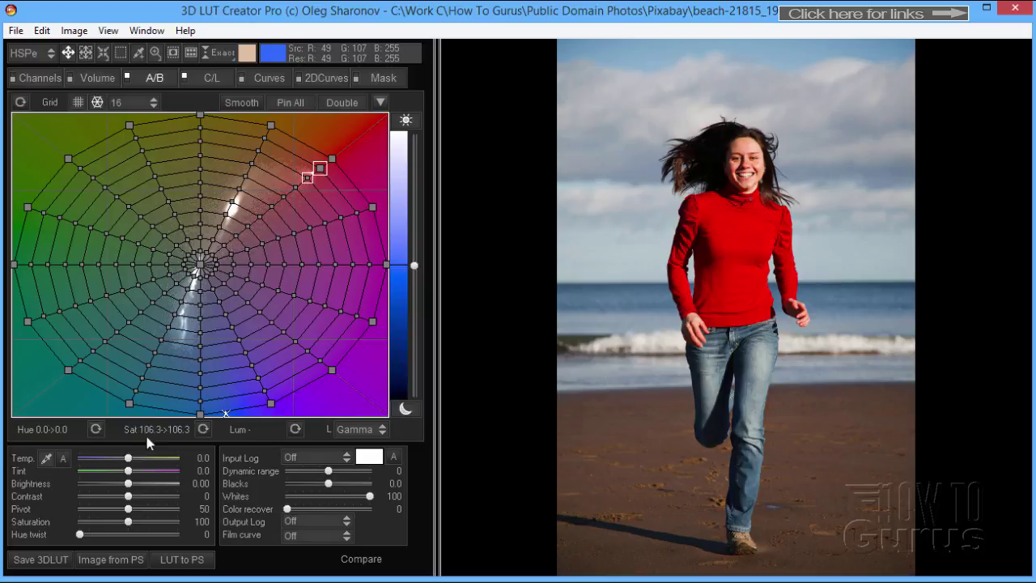
click(384, 434)
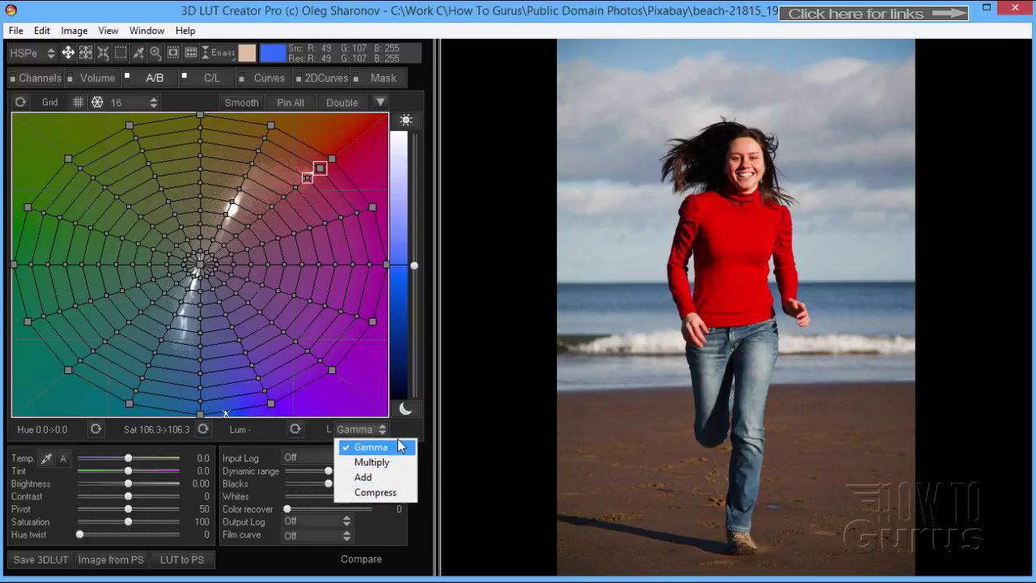
click(398, 446)
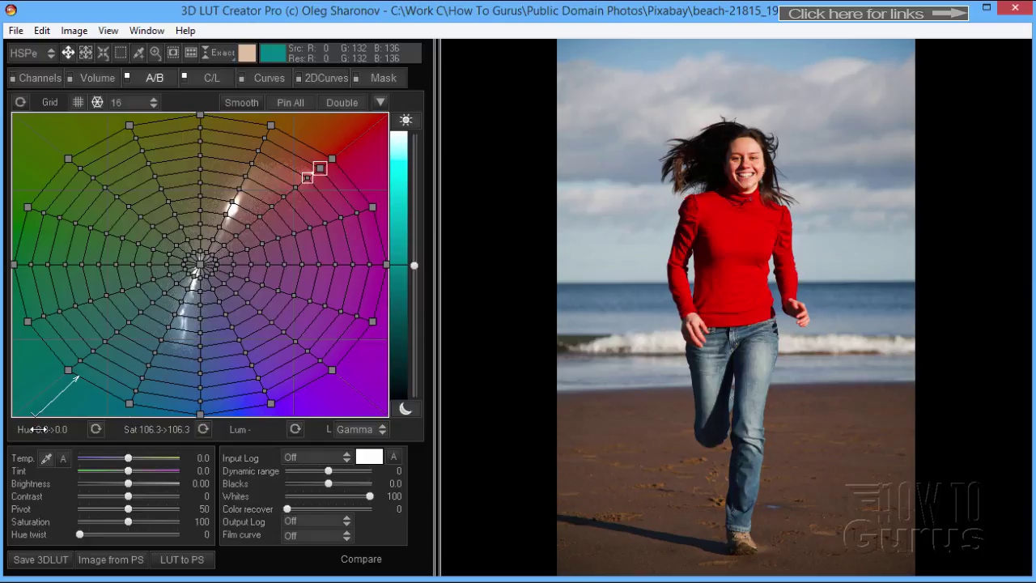
Step: Remap the red point's hue from 0.0 to 345.7 and lower its saturation from 95.7 to 77.1
mouse_move(38, 429)
mouse_down()
mouse_move(56, 430)
mouse_move(17, 438)
mouse_move(55, 441)
mouse_move(28, 430)
mouse_move(52, 421)
mouse_up()
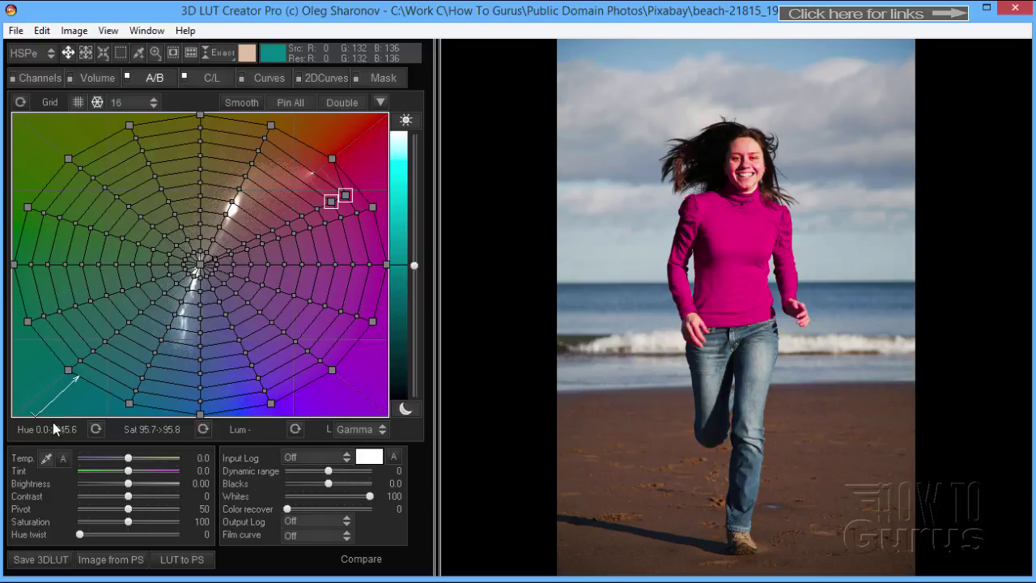
drag(141, 428, 49, 430)
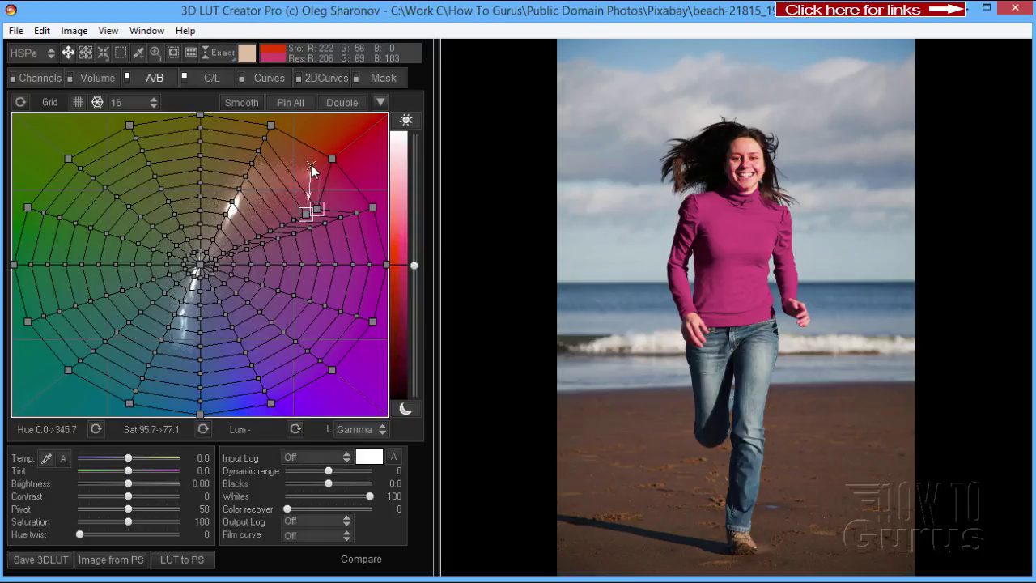
Step: Change the grid-count setting to 32 divisions
click(124, 101)
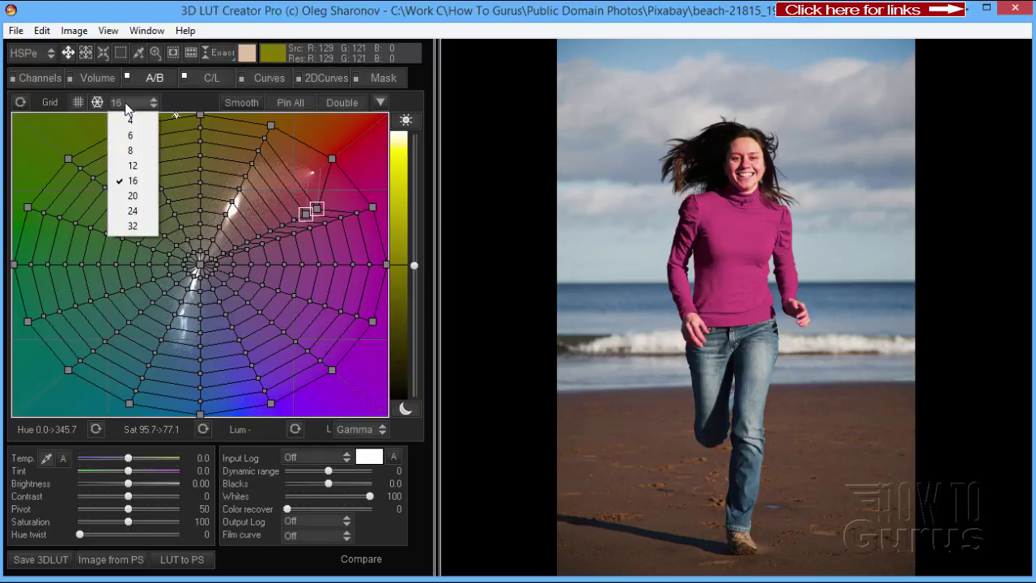
click(133, 226)
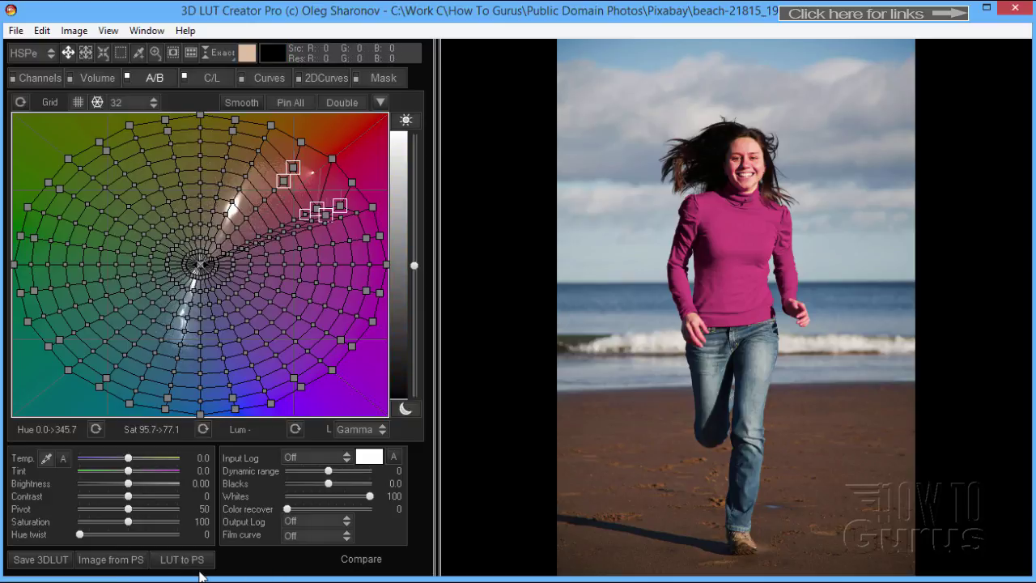
Step: Check that Preferences' Integration tab links Adobe Photoshop CC 2018, then cancel without changes
click(18, 32)
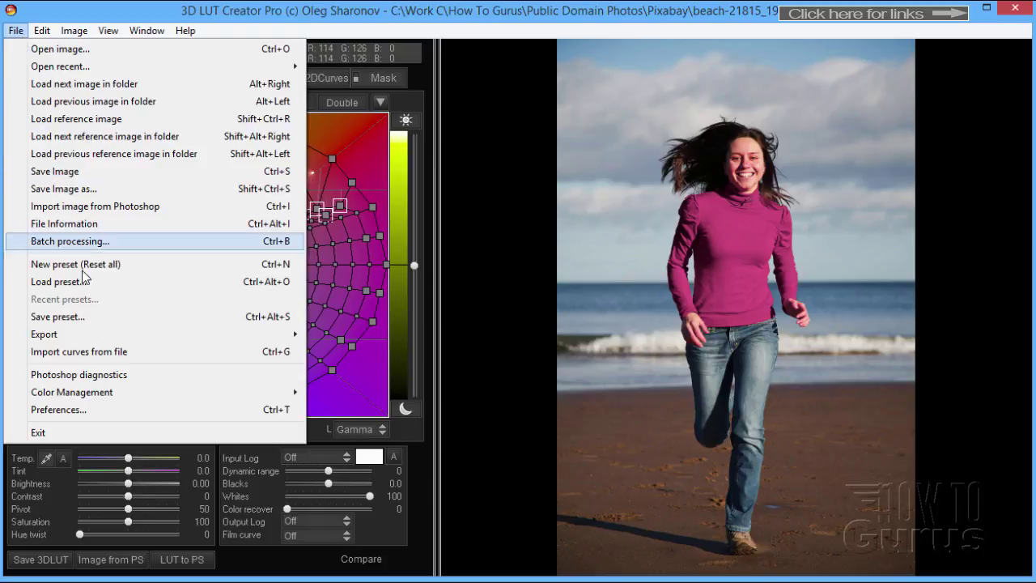
click(89, 410)
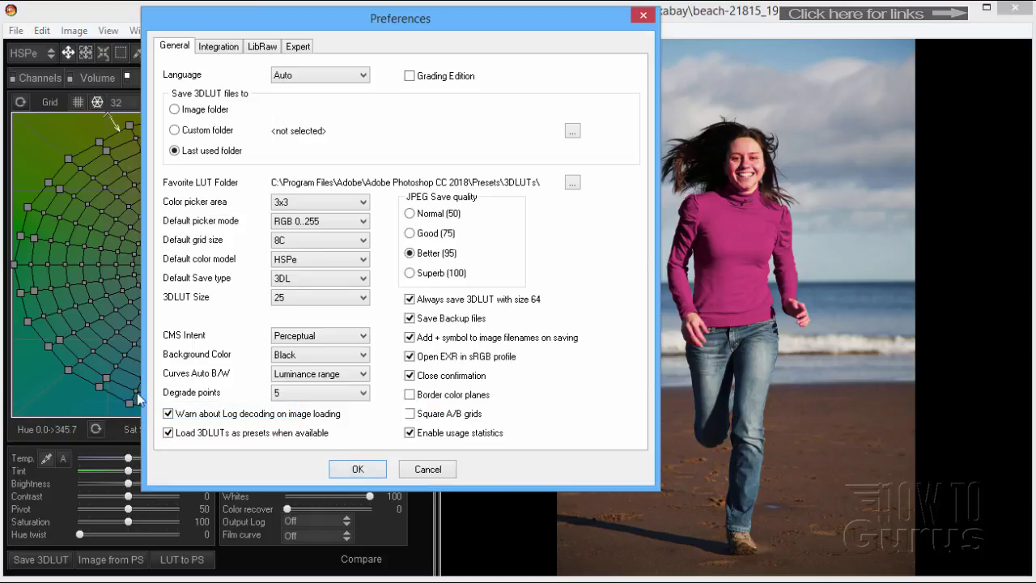
click(220, 46)
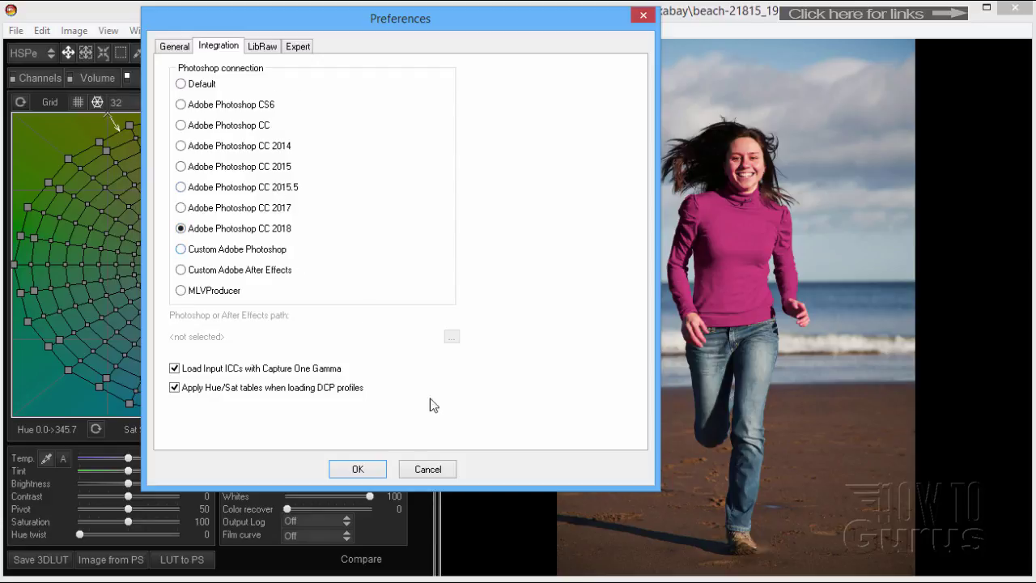
click(432, 469)
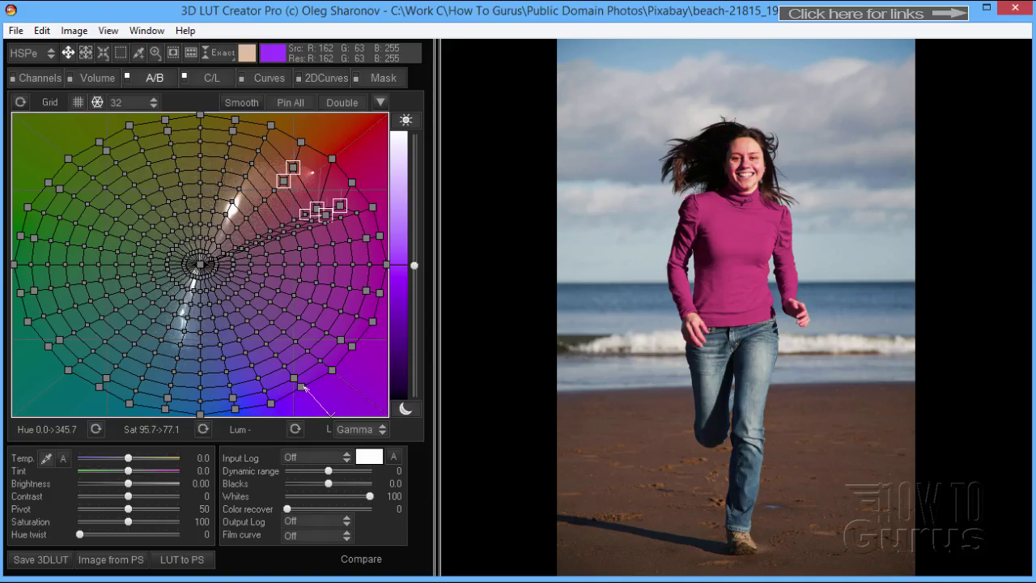
Step: Import the stone-house photo from Photoshop and reset the colour grid to a regular, unpinned mesh
click(103, 564)
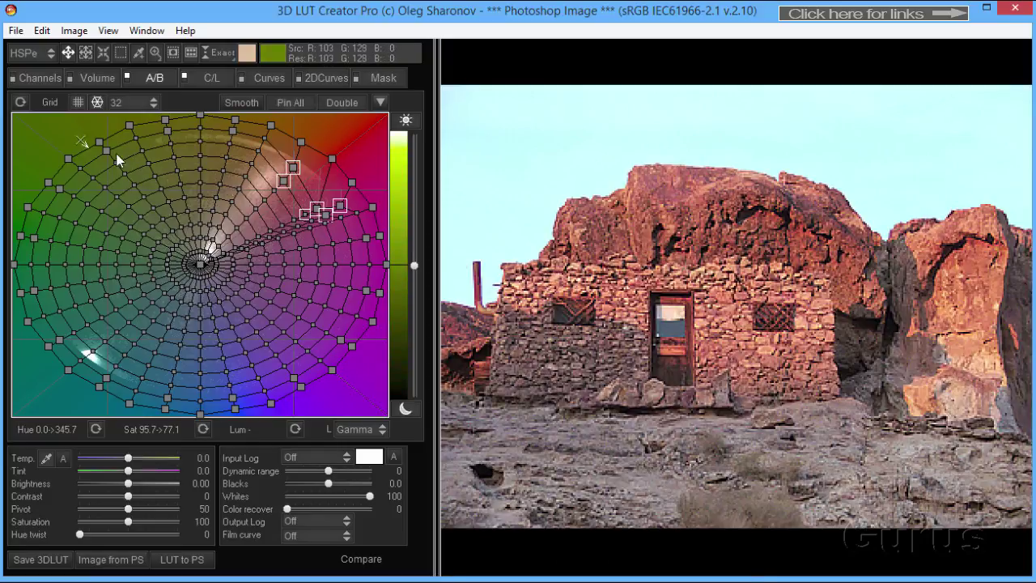
click(20, 102)
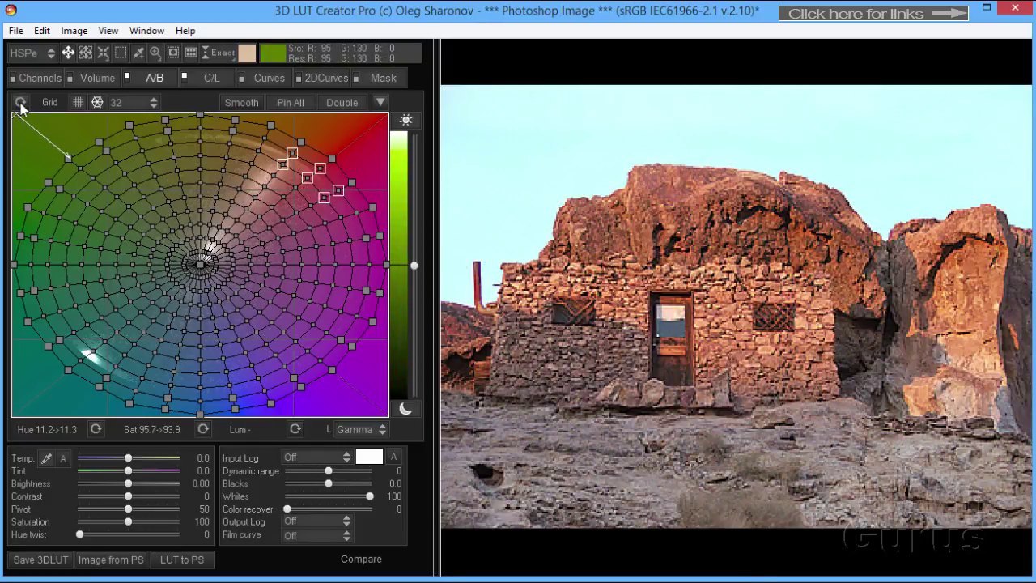
click(291, 104)
click(291, 103)
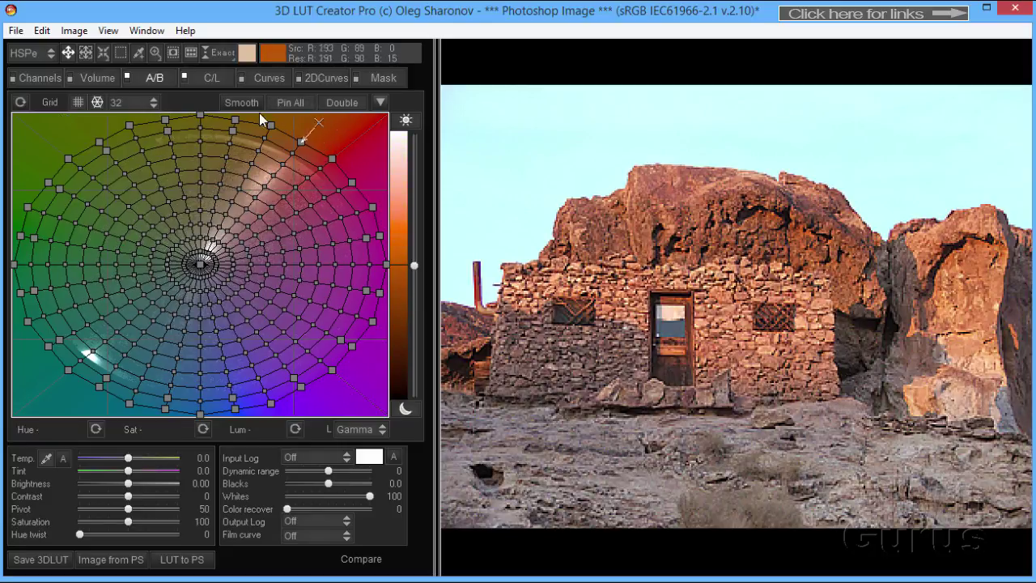
click(22, 103)
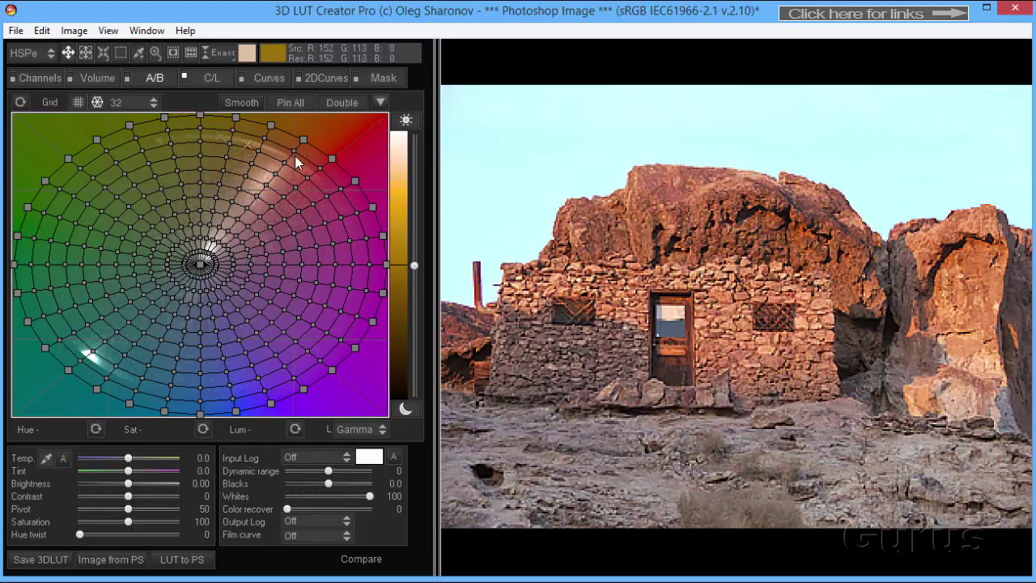
Step: Change the A/B wheel's grid-count setting to 24 divisions
click(147, 105)
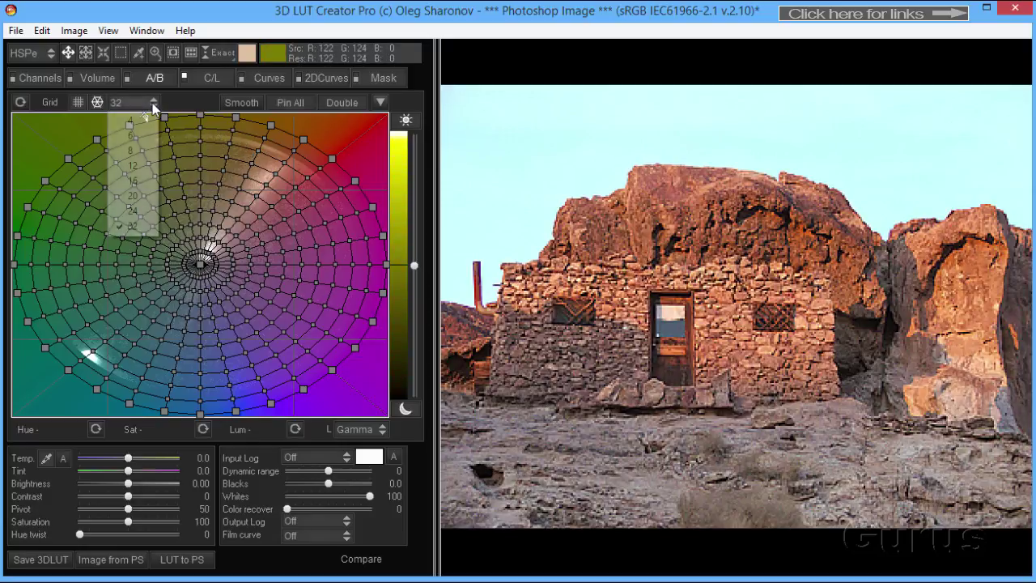
click(140, 207)
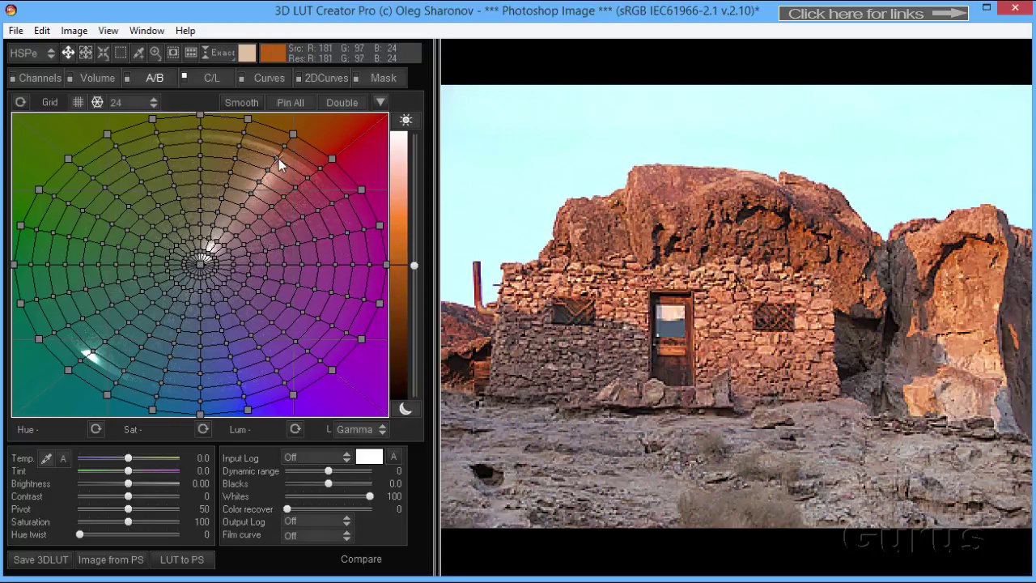
click(275, 159)
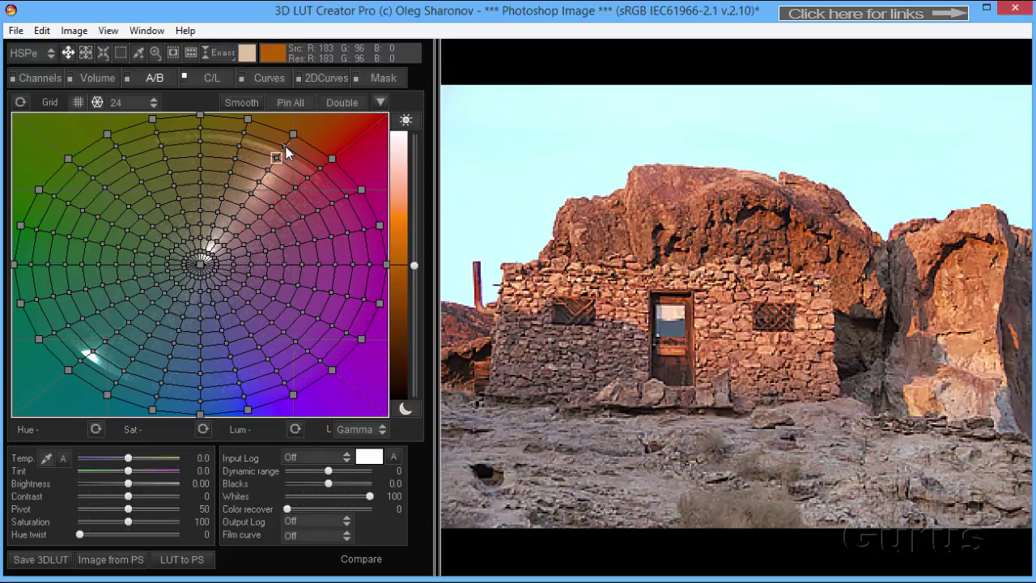
click(286, 147)
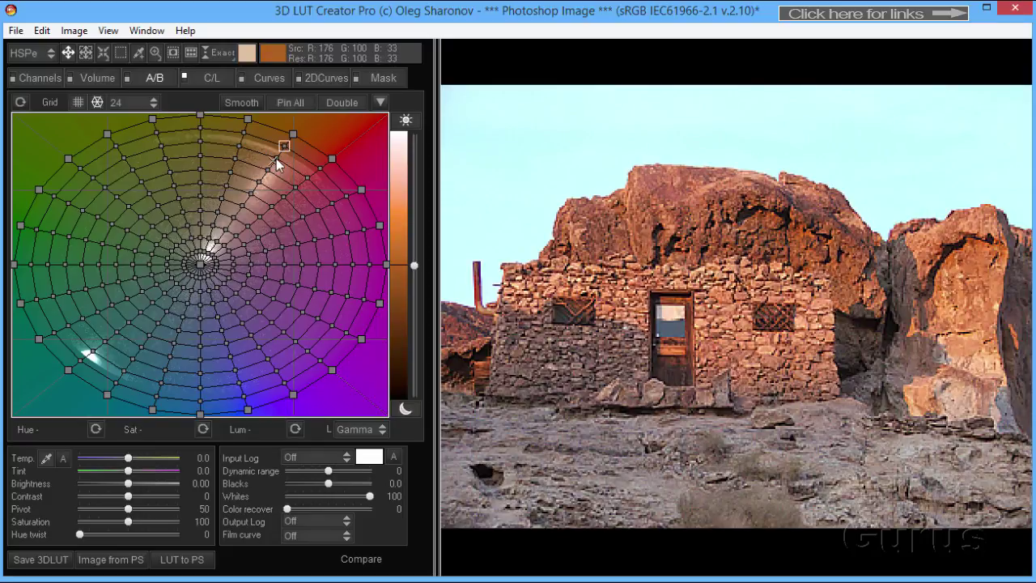
click(276, 158)
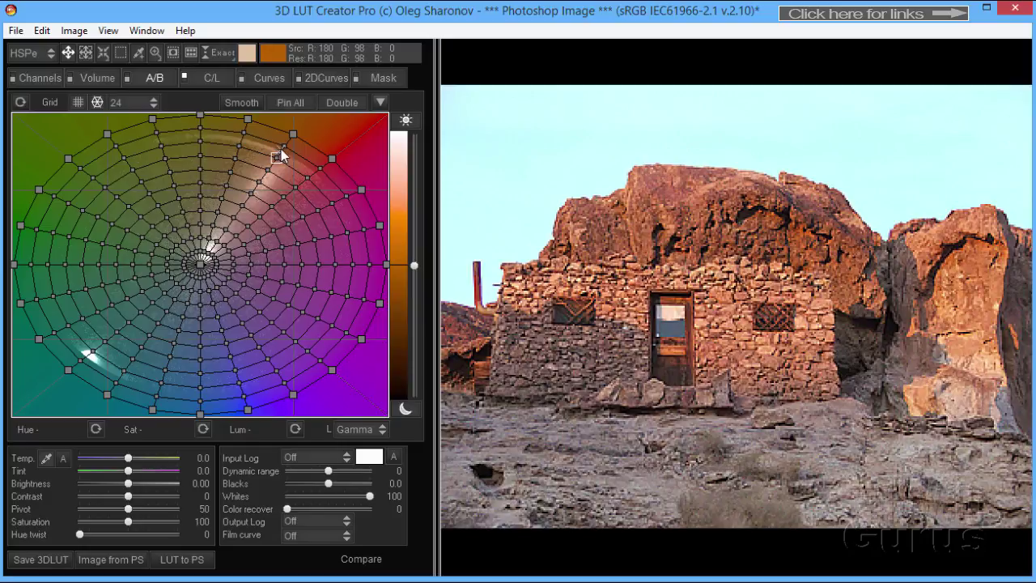
click(286, 146)
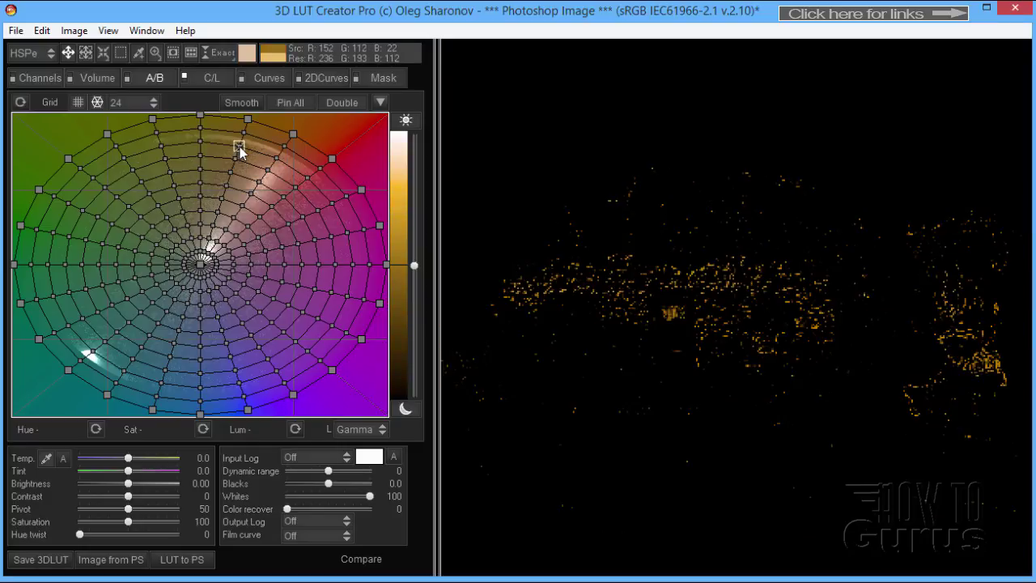
drag(238, 147, 243, 136)
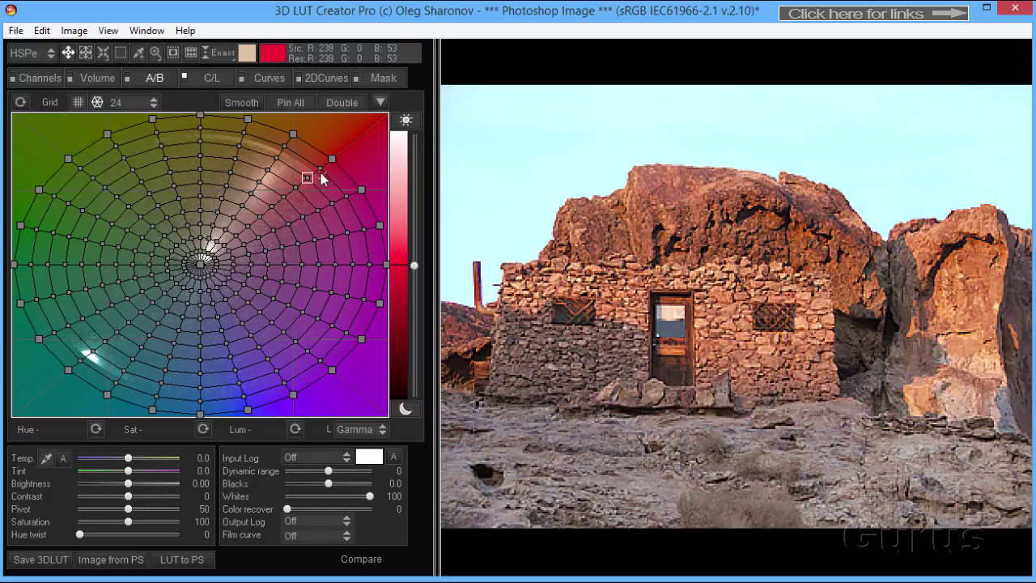
drag(320, 173, 320, 168)
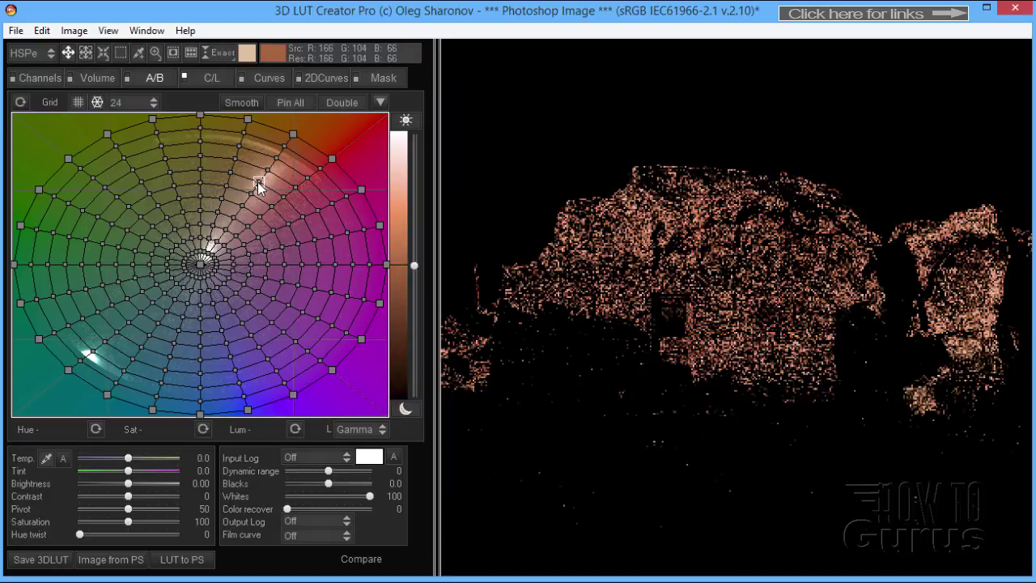
click(258, 183)
click(258, 183)
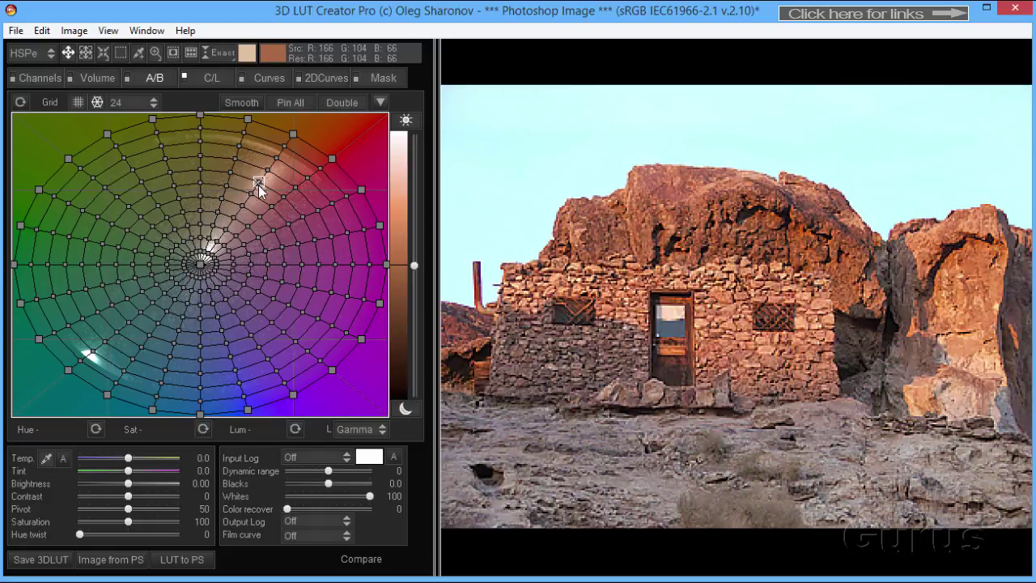
click(251, 192)
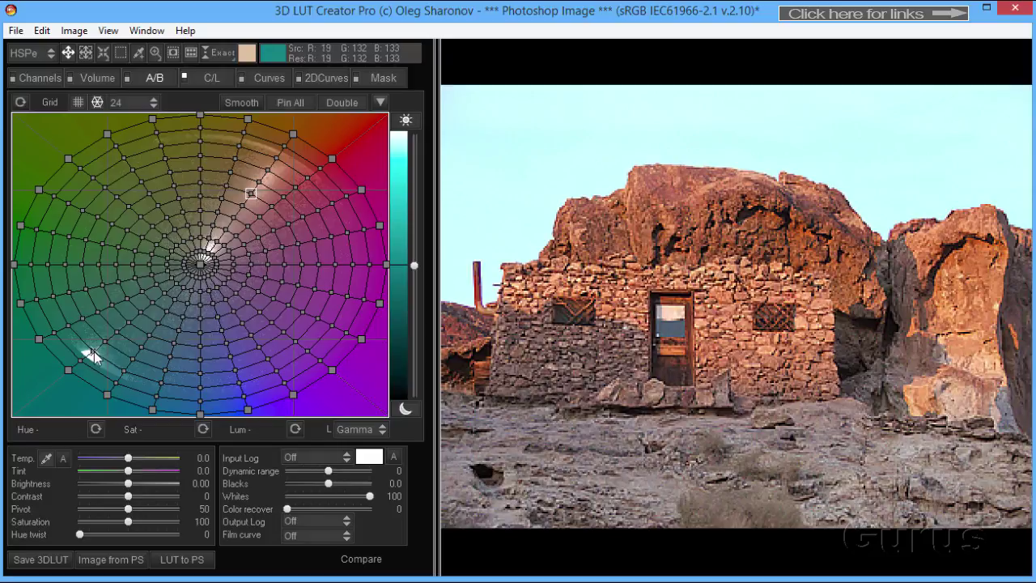
click(93, 351)
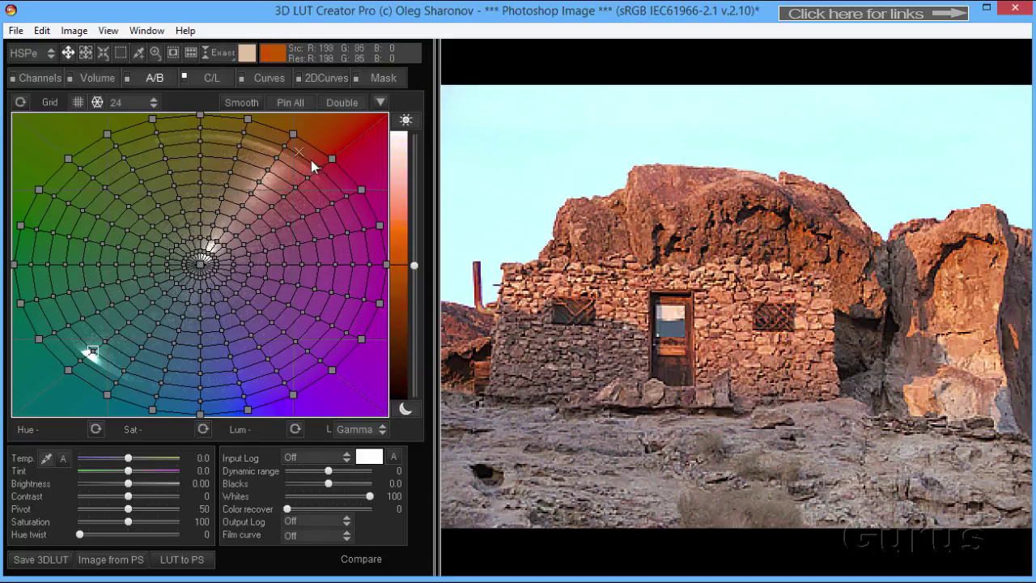
Step: Select the yellow, orange, red-orange and red outer nodes on the A/B wheel as one group
click(156, 133)
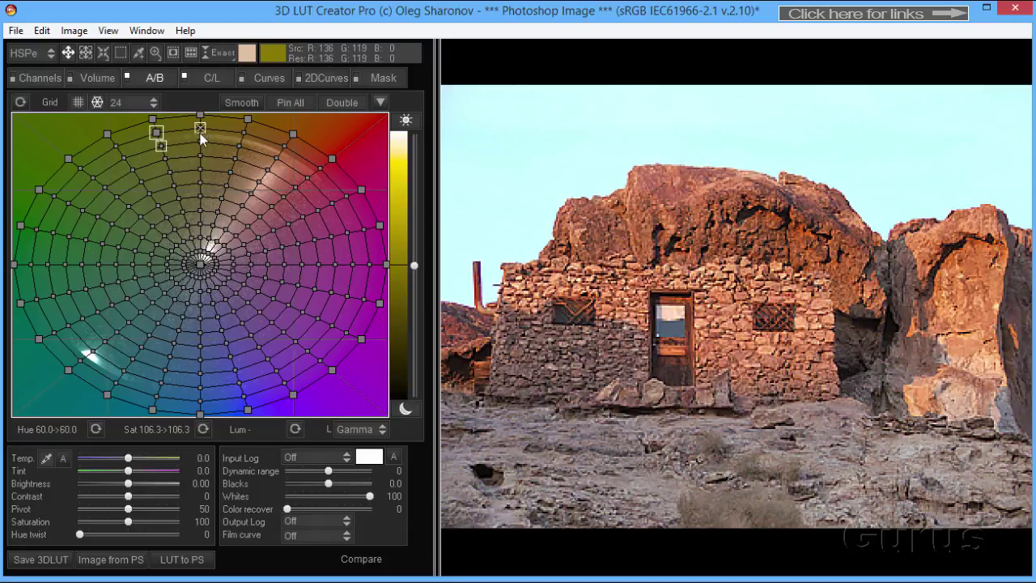
shift+click(239, 146)
shift+click(284, 146)
shift+click(276, 158)
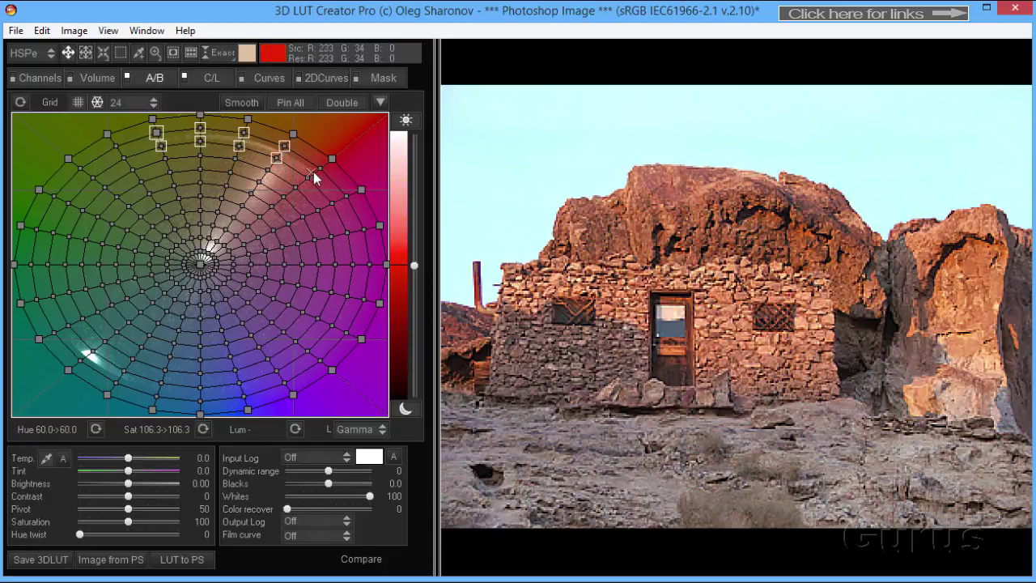
shift+click(320, 169)
shift+click(307, 177)
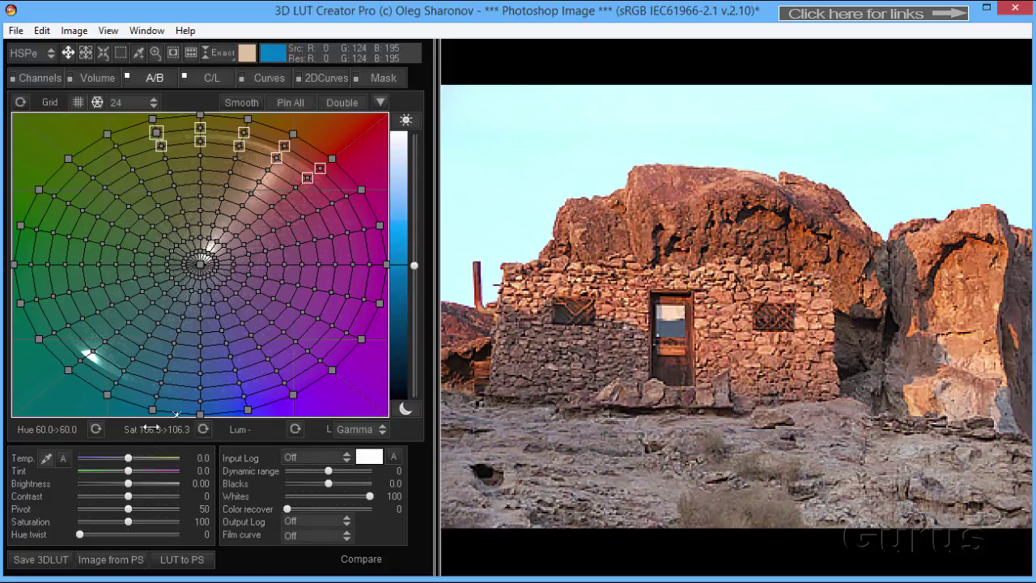
Step: Pull the grouped warm-hue nodes inward, cutting saturation from 106.3 to 84.1
drag(163, 430, 44, 427)
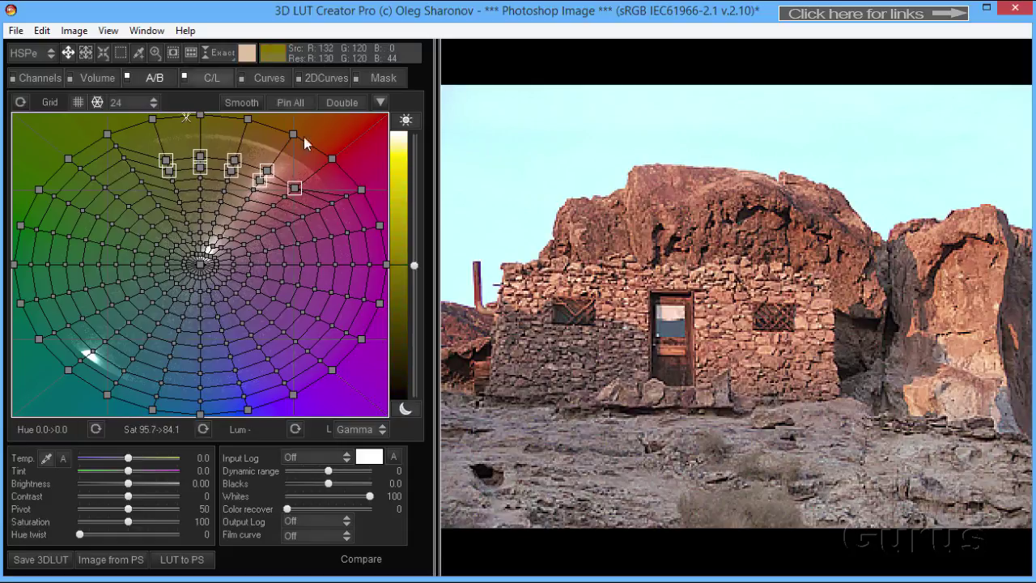
Step: Show the stone-house photo in a side-by-side Before/After comparison
click(362, 562)
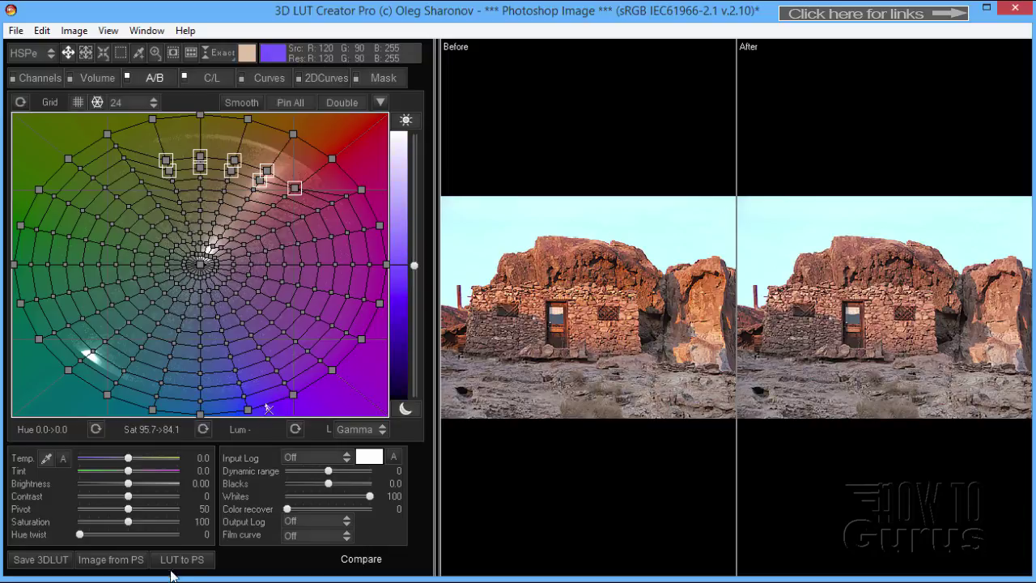
Step: Send the LUT to Photoshop as a 3DLutCreator layer and toggle it to compare, leaving it visible
click(196, 564)
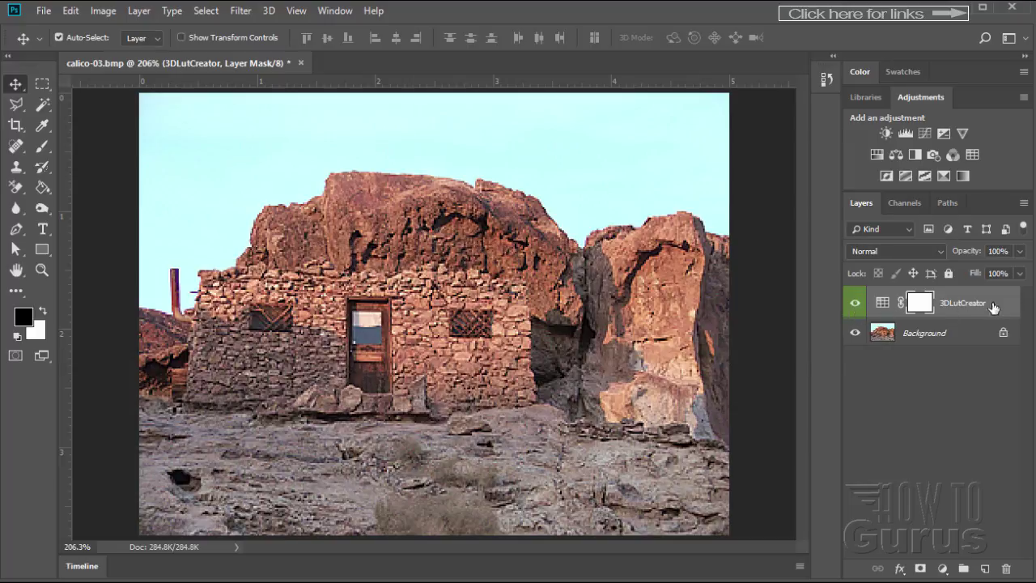
click(856, 304)
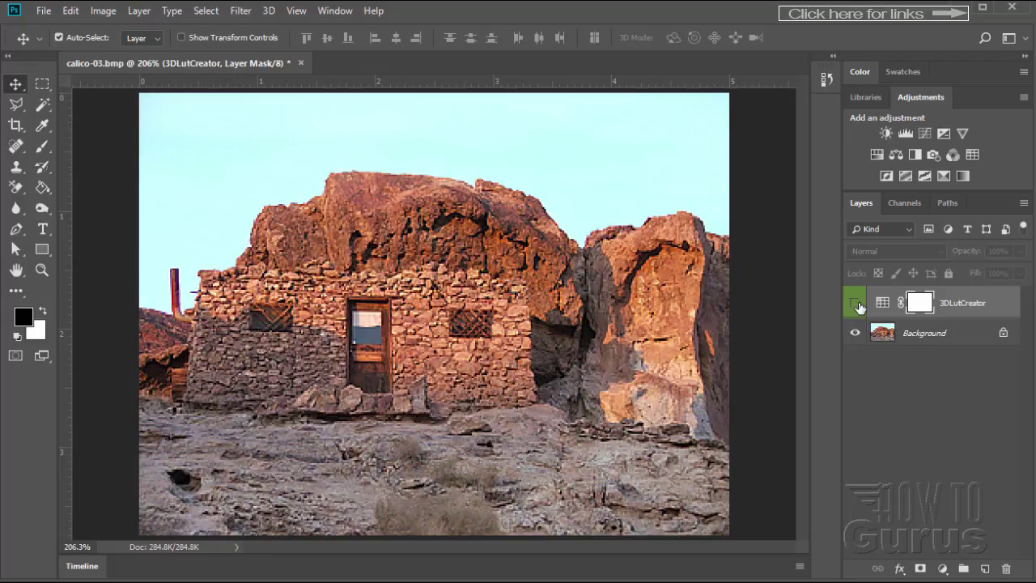
click(856, 305)
click(857, 305)
click(856, 305)
click(857, 304)
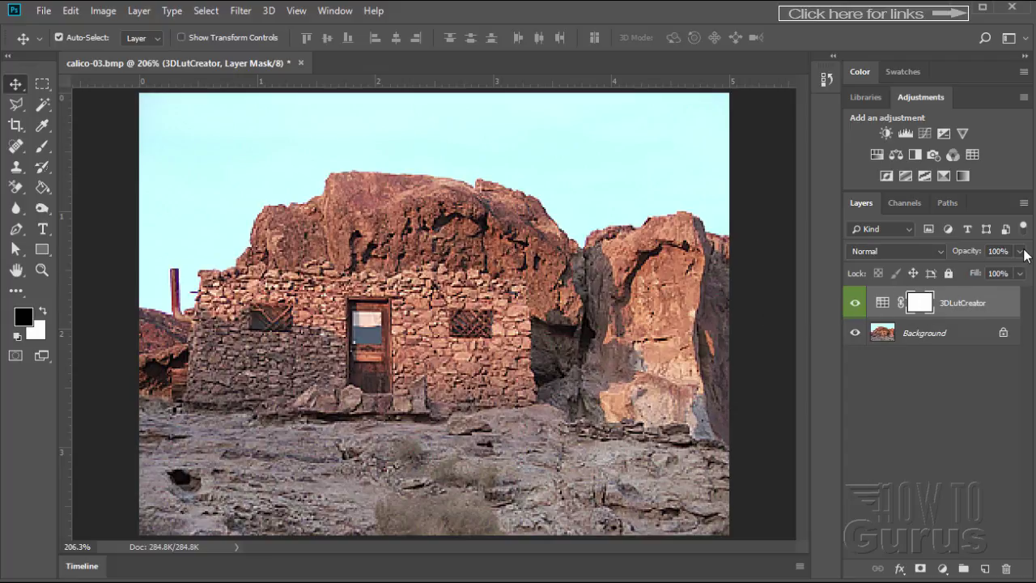
drag(1022, 253, 1017, 280)
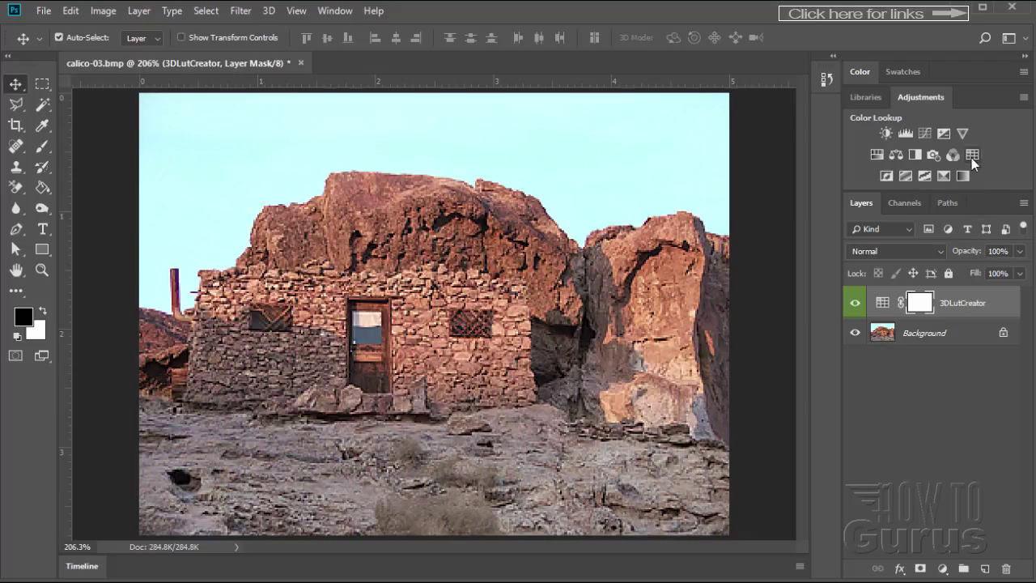
Step: Check the 3DLutCreator layer's Color Lookup properties, keep 3DLutCreator.3dl loaded, and close the panel
double_click(883, 306)
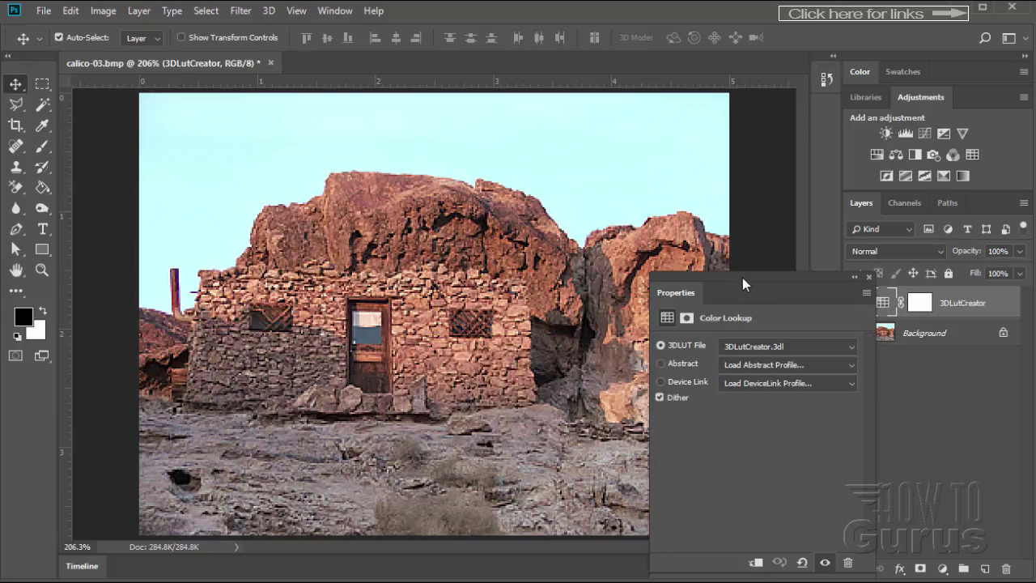
drag(742, 277, 629, 204)
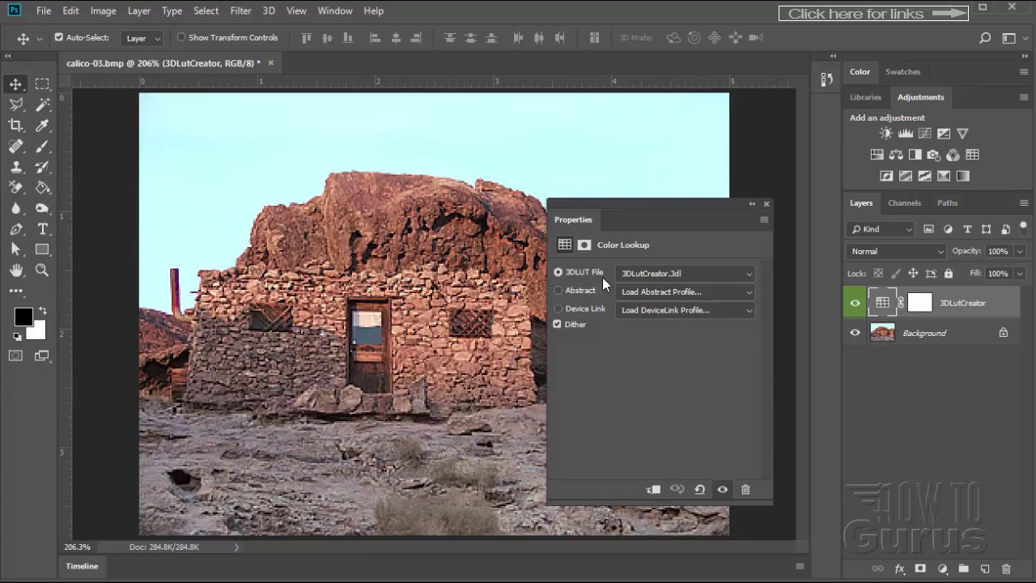
click(750, 279)
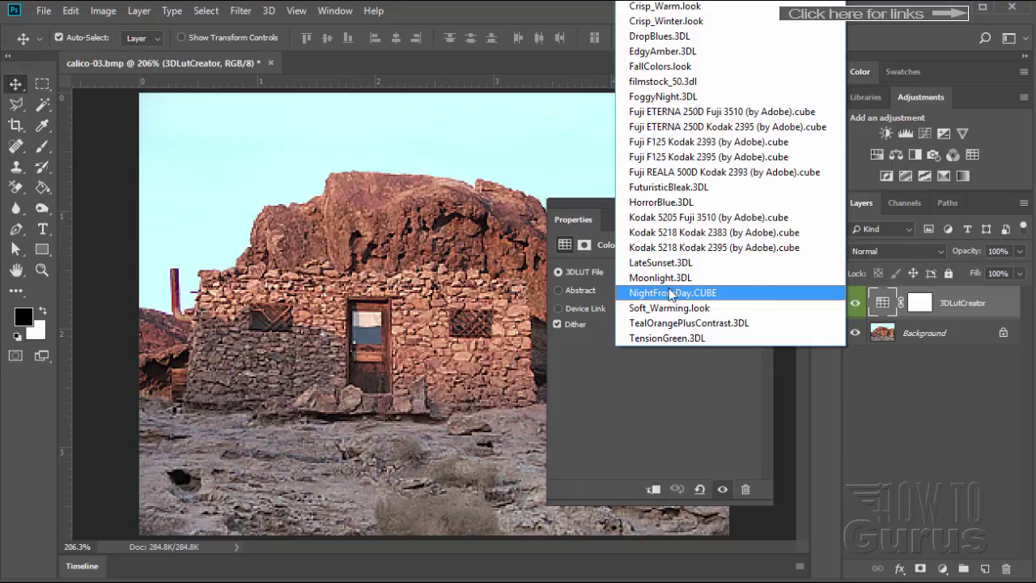
click(727, 425)
click(765, 205)
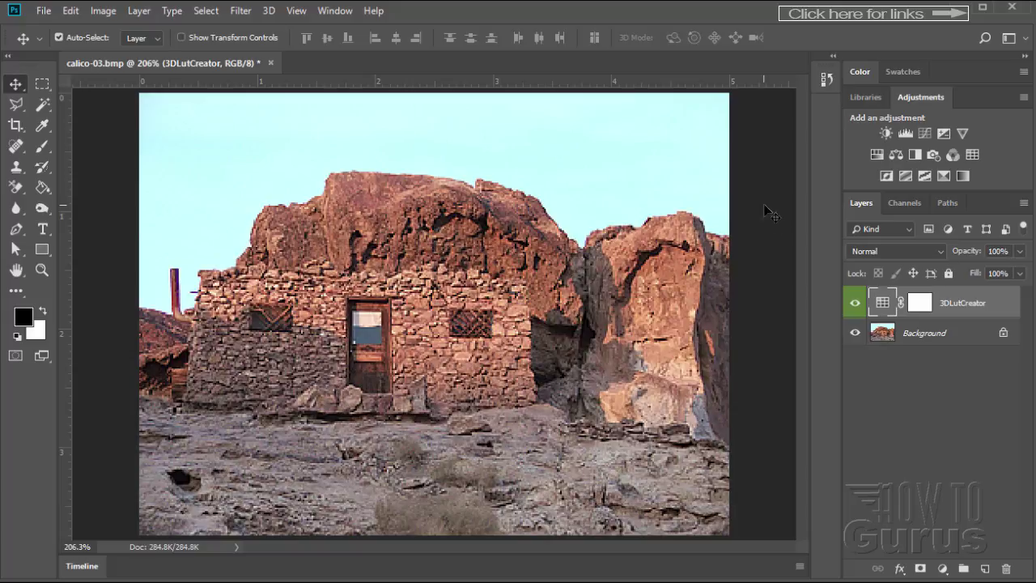
Step: Add a Color Lookup adjustment layer loading NightFromDay.CUBE for a dark blue night look
click(973, 156)
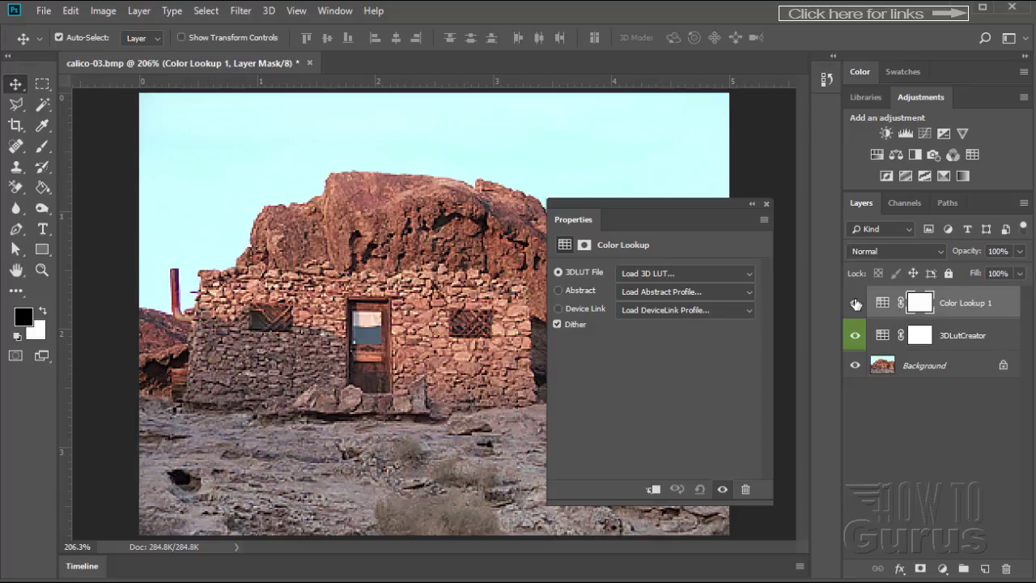
click(750, 275)
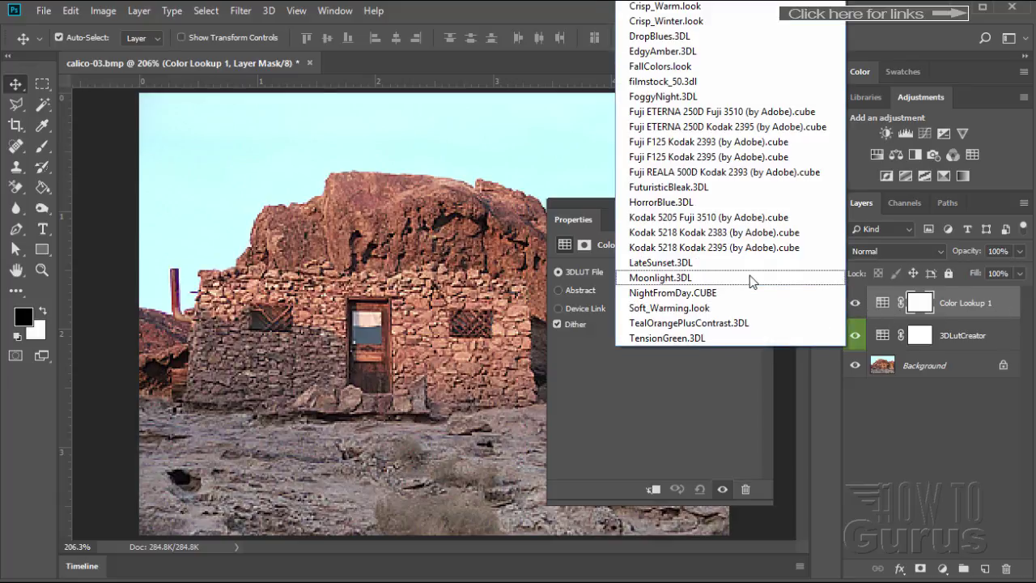
click(652, 292)
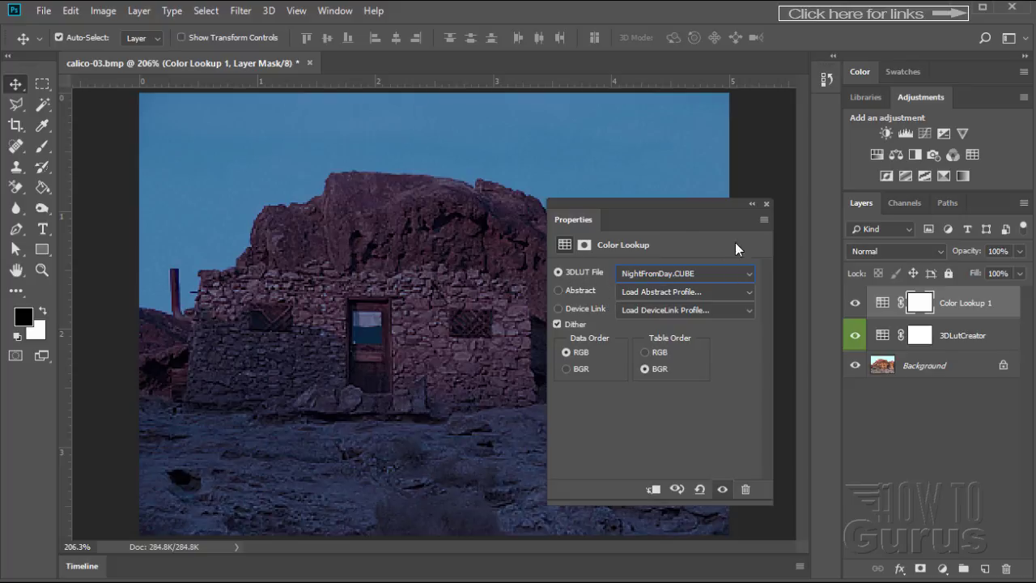
Step: Close the Properties panel of the NightFromDay.CUBE Color Lookup layer
click(765, 203)
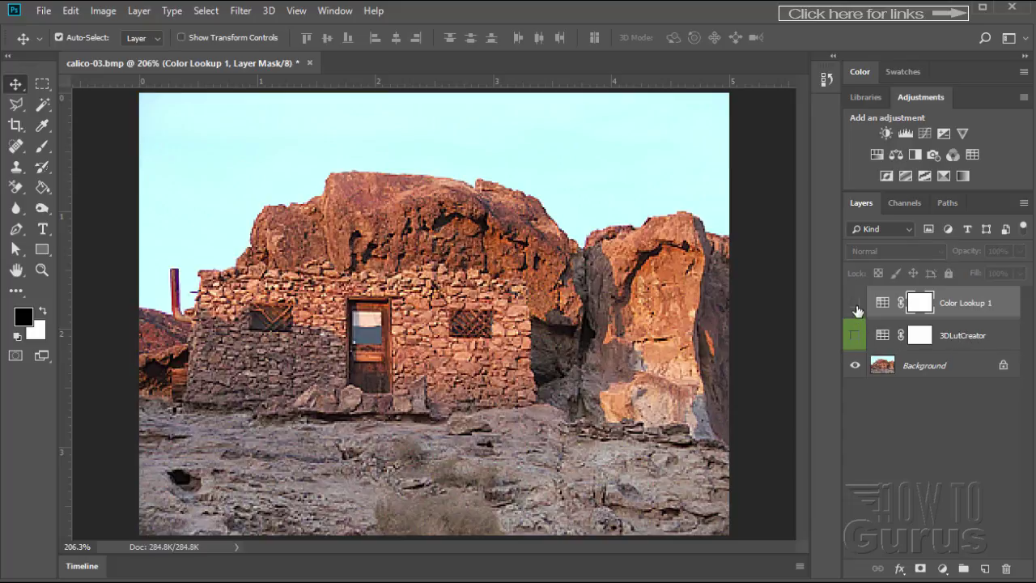
Step: Toggle Color Lookup 1 on and off to compare, leave it hidden, and show 3DLutCreator
click(856, 305)
click(855, 305)
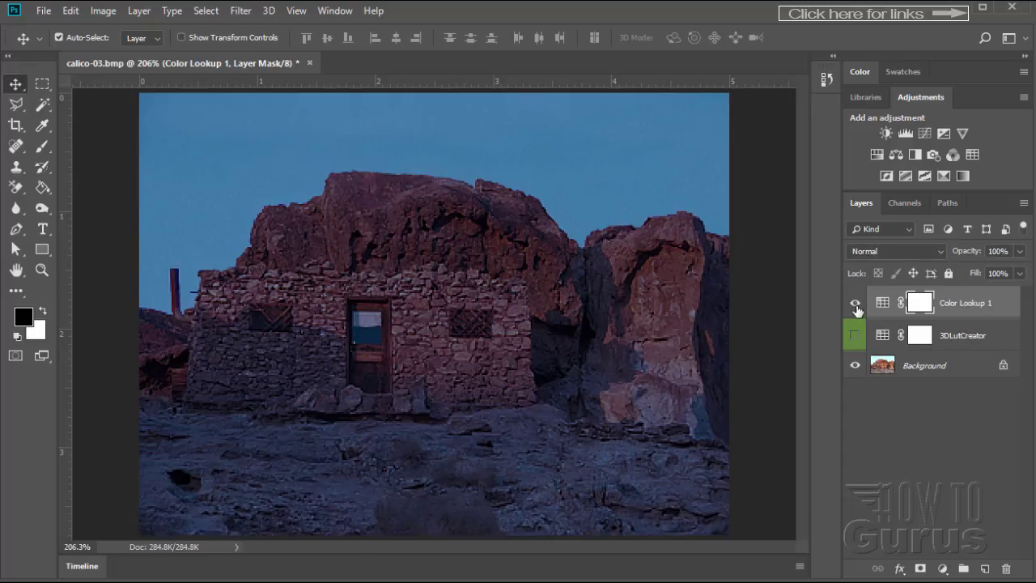
click(856, 305)
click(855, 305)
click(856, 309)
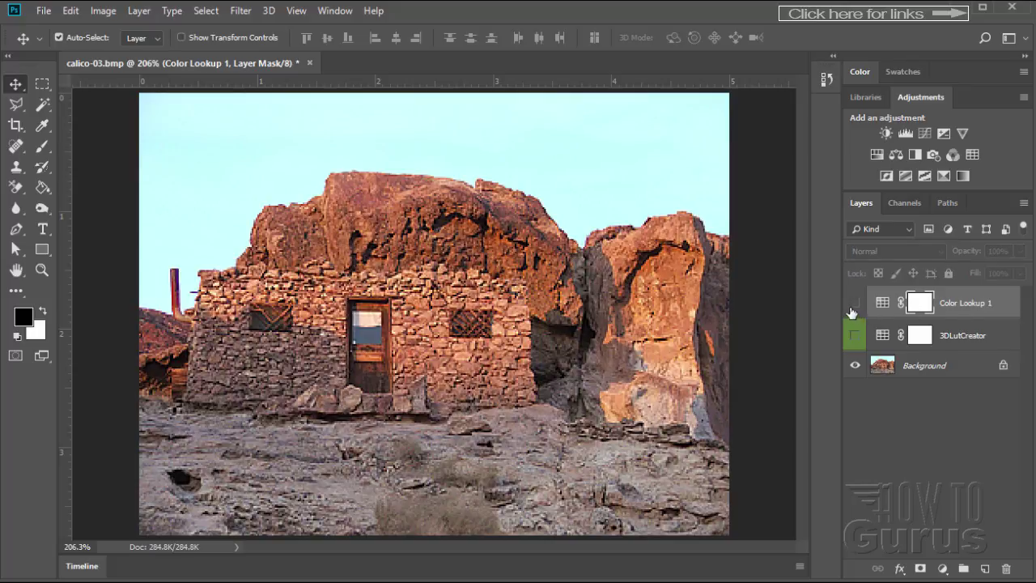
click(854, 307)
click(854, 306)
click(855, 306)
click(855, 307)
click(855, 339)
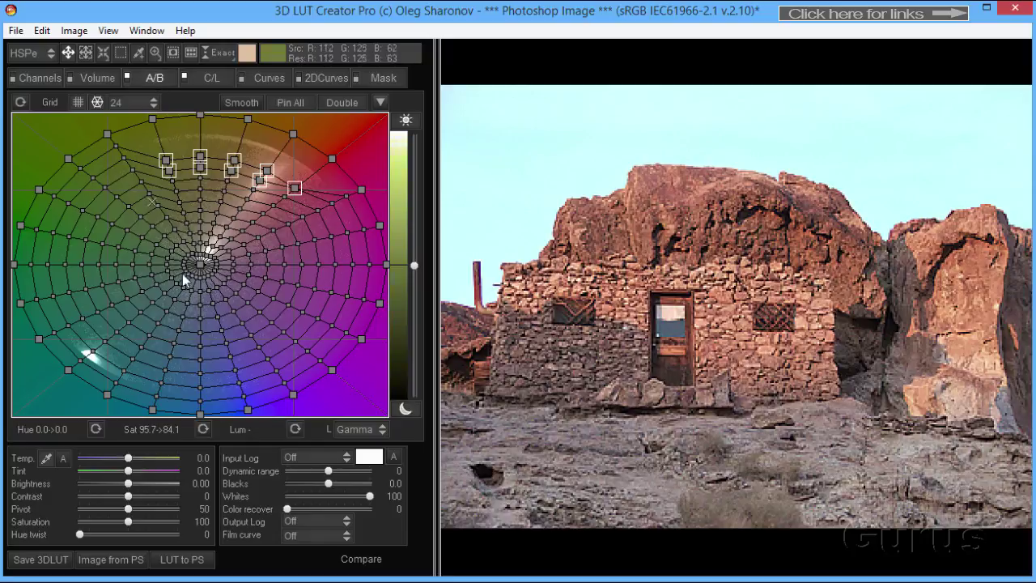
Step: Switch to the C/L view showing the two 8-division colour-and-luminance grids
click(214, 80)
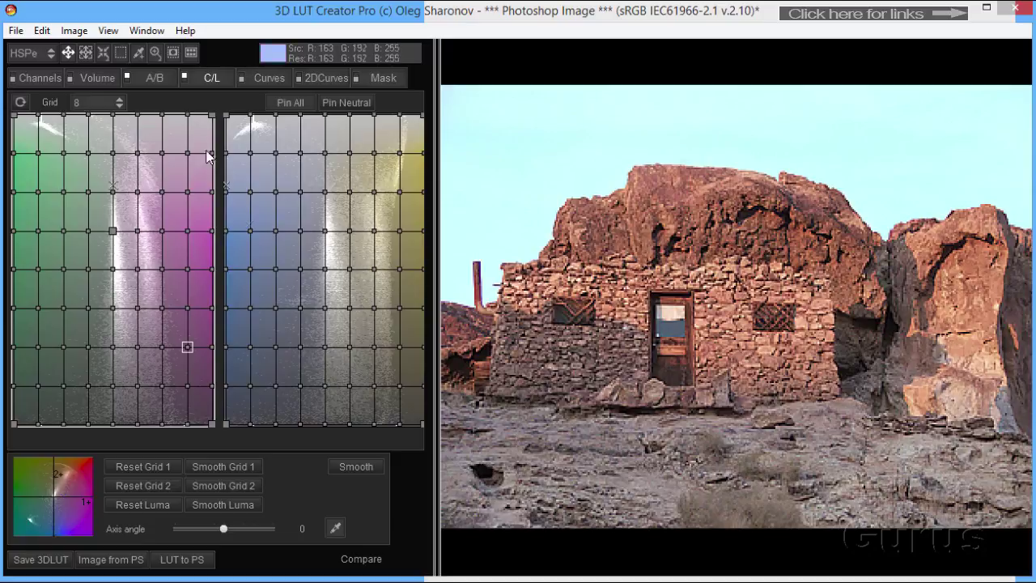
Step: Cycle through the A/B, Curves and 2DCurves editors, ending on the A/B hue-saturation grid
click(161, 81)
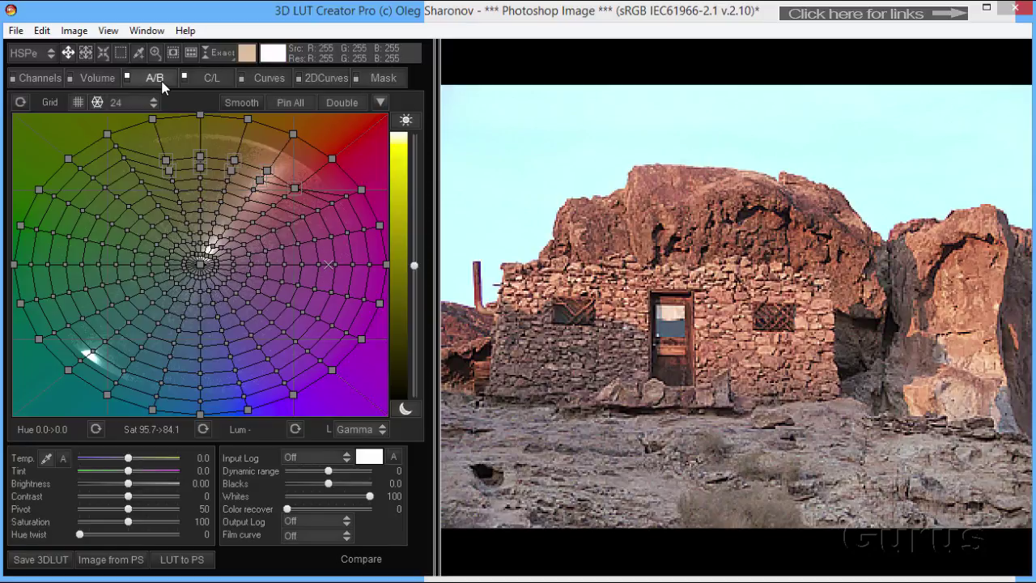
click(265, 76)
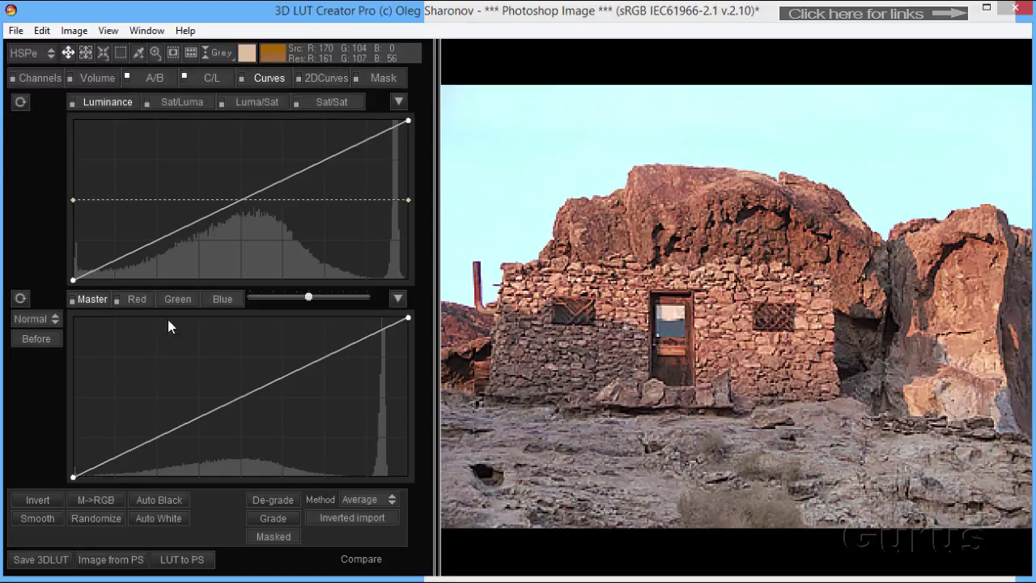
click(324, 81)
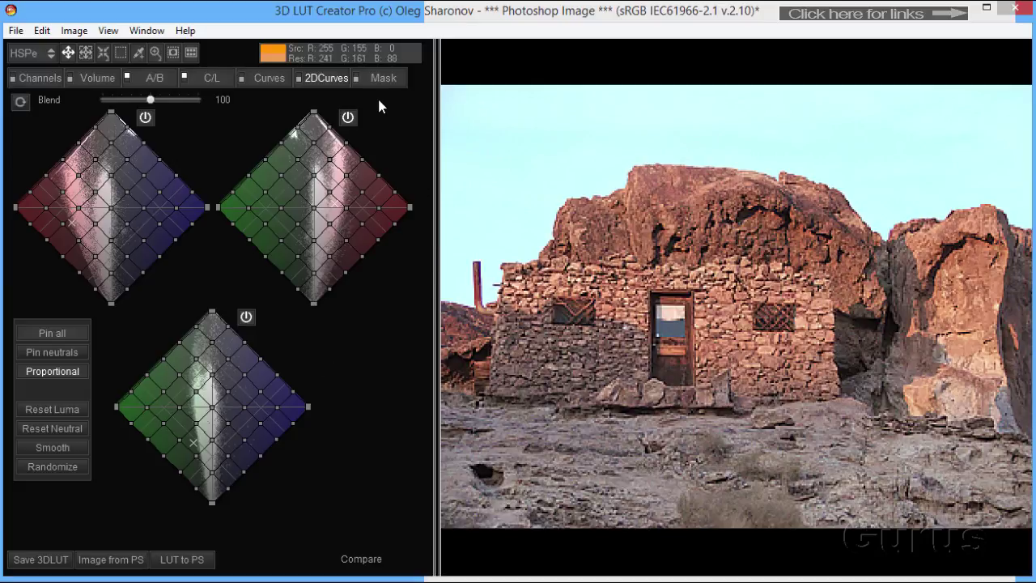
click(162, 76)
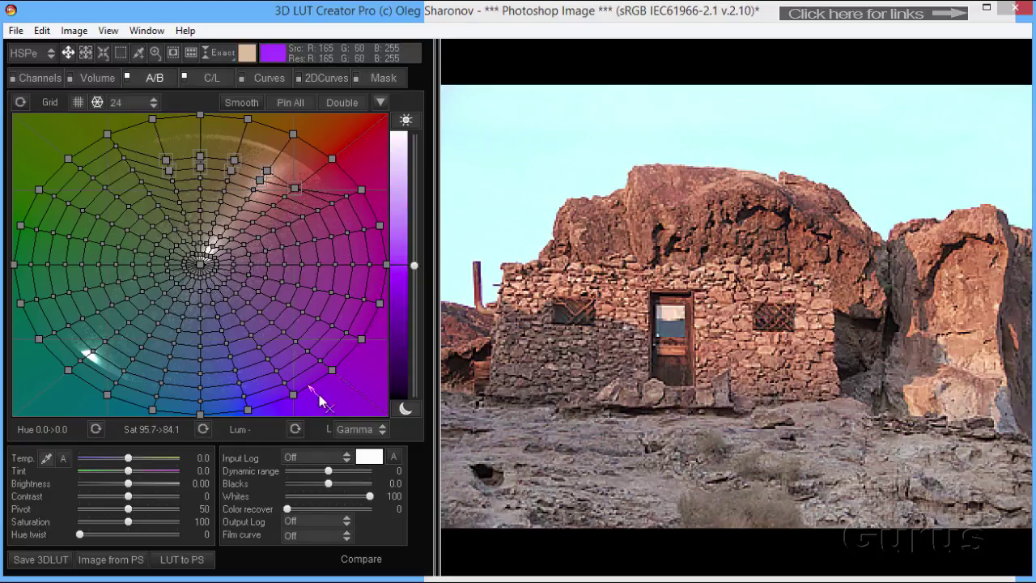
Step: Focus the 3D LUT Creator window, then Alt+Tab to the 3dlutcreator.com page in Chrome
click(161, 334)
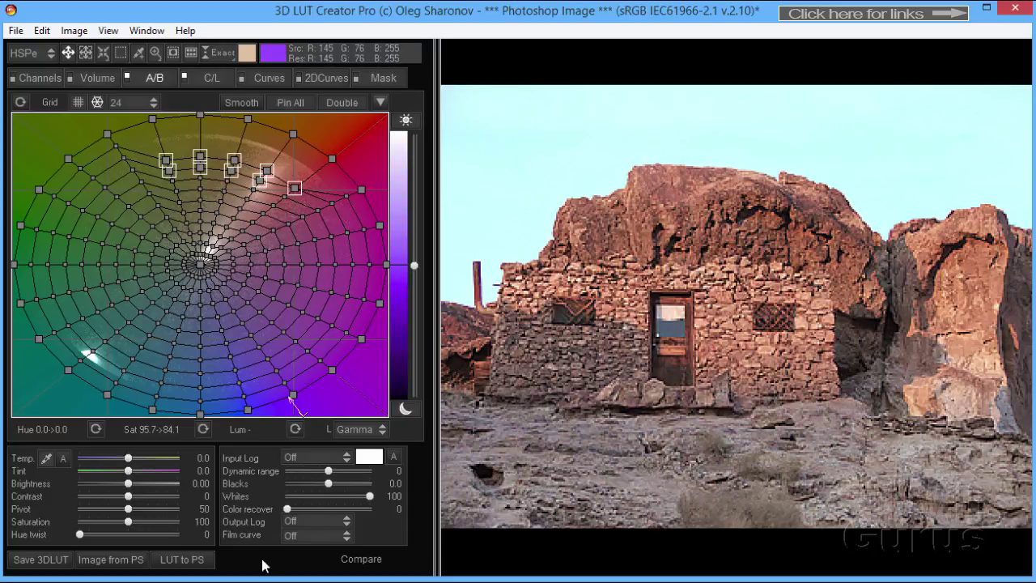
key(alt+Tab)
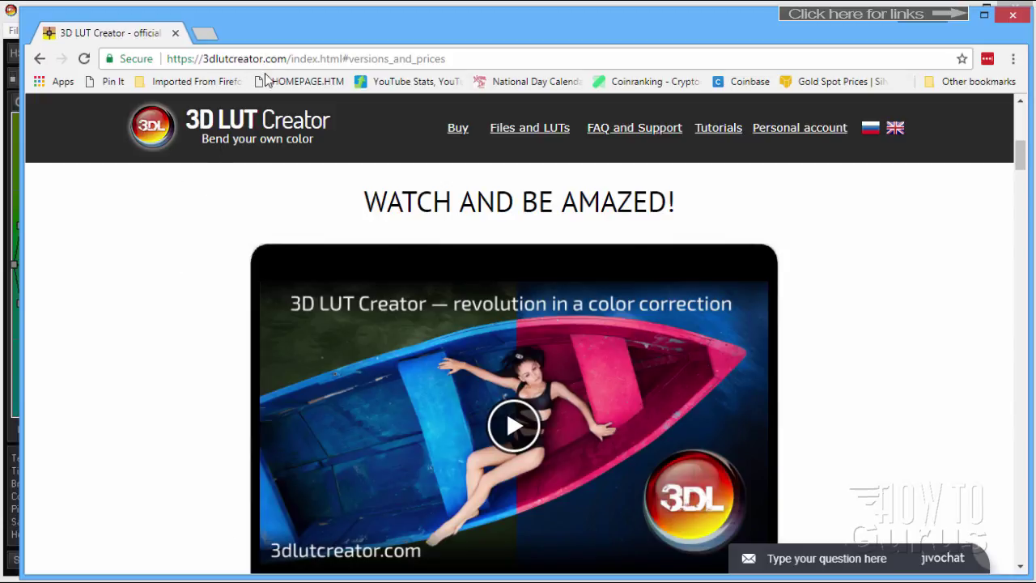
Step: Scroll the 3dlutcreator.com page up and down to view its Download Demo and Buy offers
scroll(232, 292, up, 6)
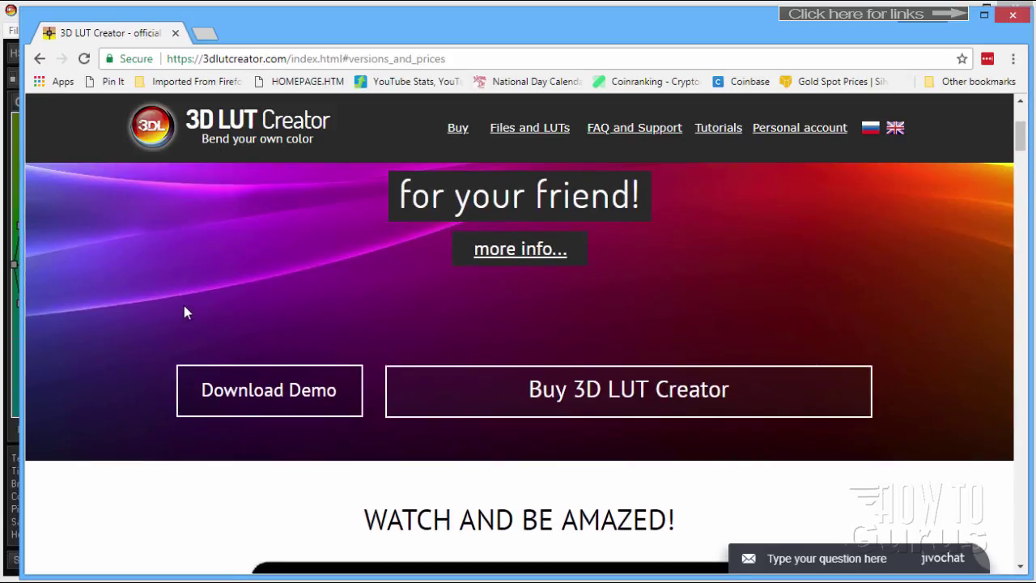
scroll(128, 268, down, 2)
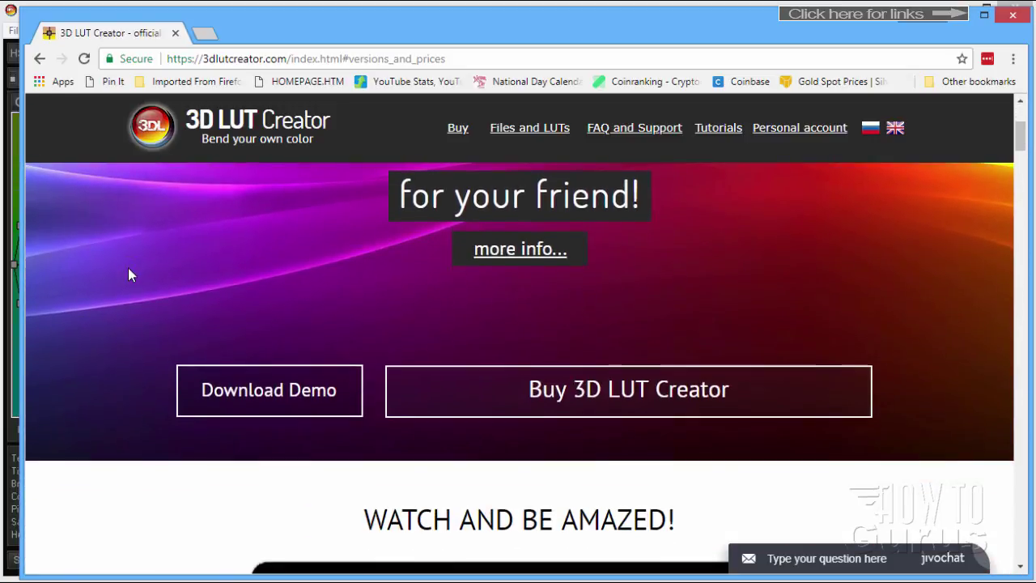
scroll(130, 256, up, 3)
scroll(129, 256, down, 3)
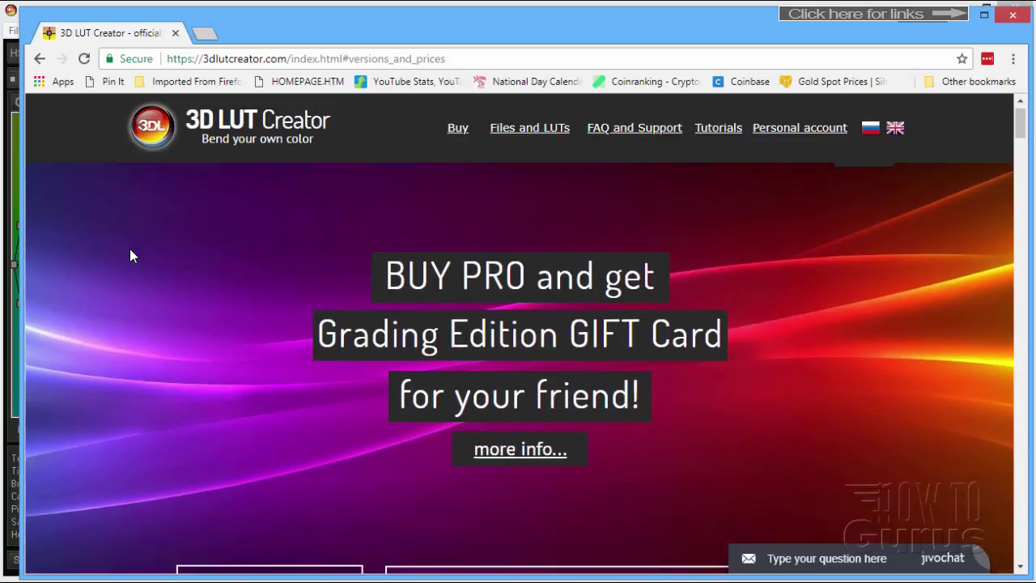